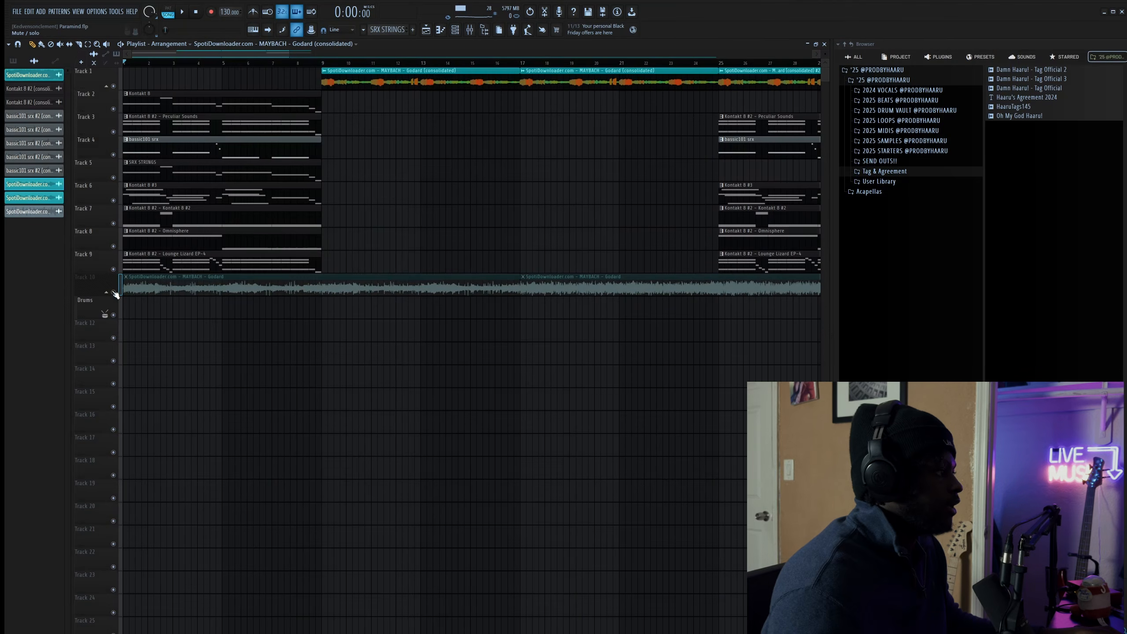
- Solo Track 10's MAYBACH – Godard sample, play it through, then release the solo on all tracks
right_click(114, 292)
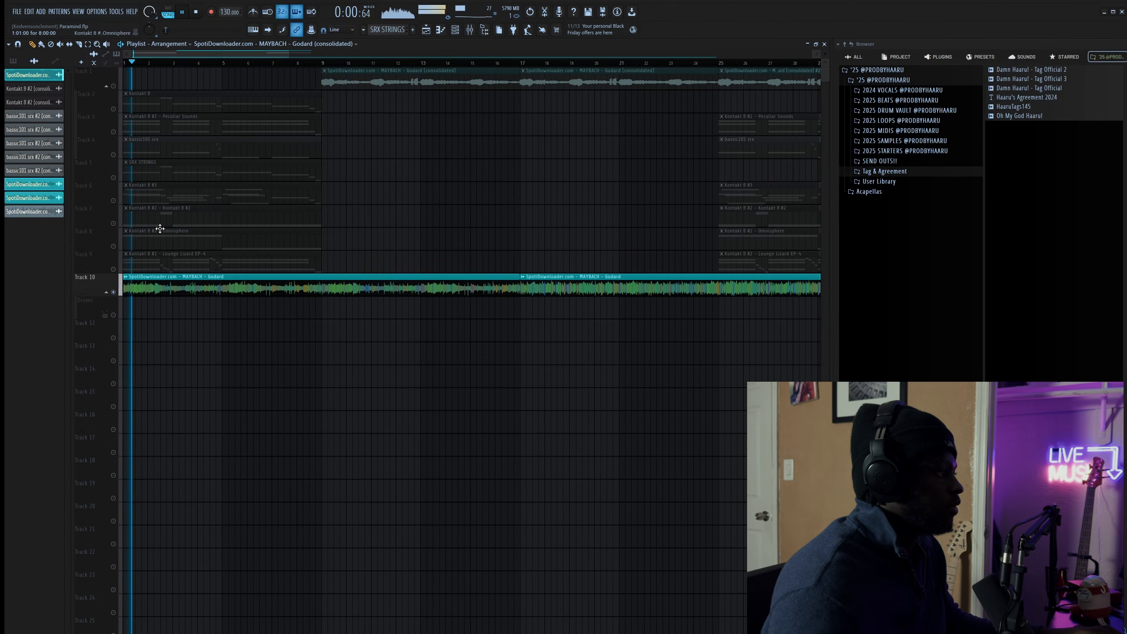
key(space)
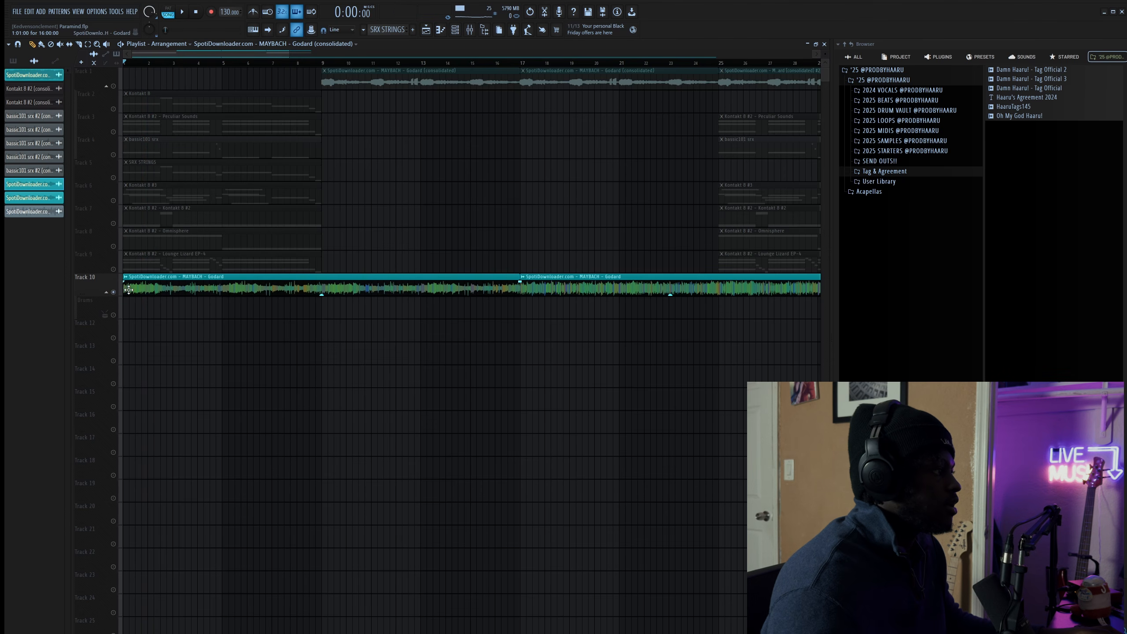
key(space)
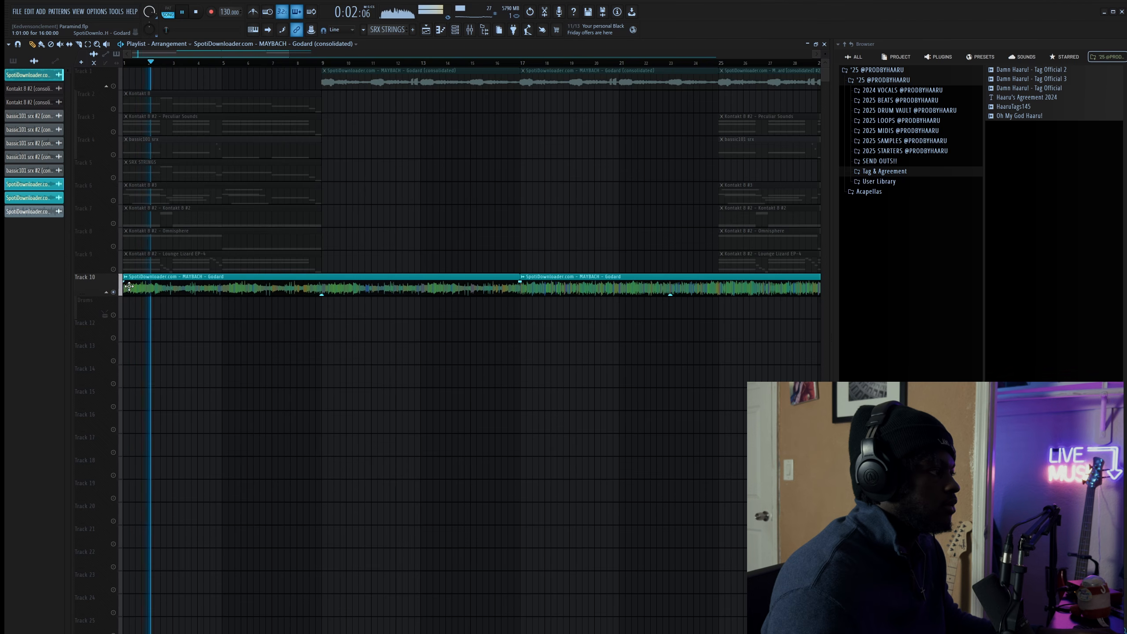
key(space)
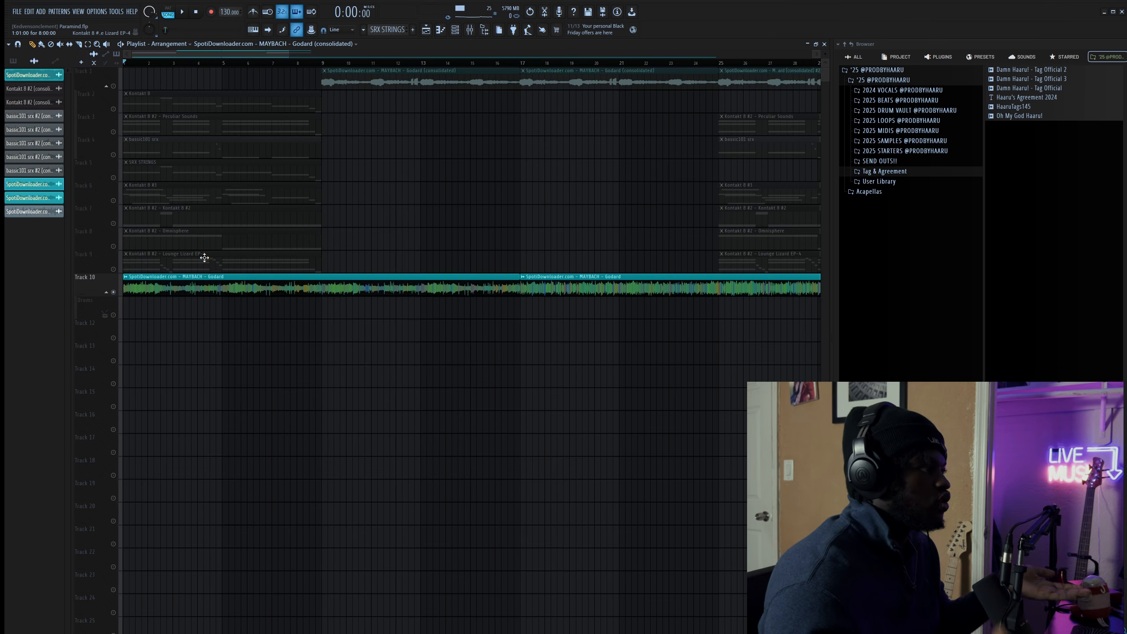
right_click(114, 87)
right_click(114, 86)
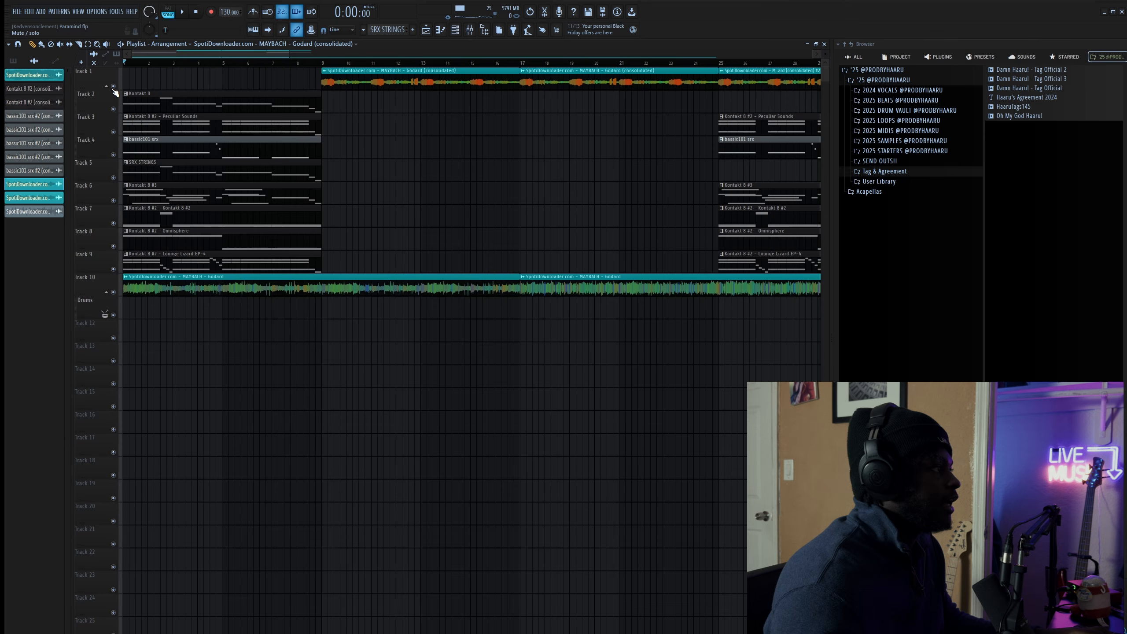
- Mute Track 10's sample and audition the arrangement from bar 33, toggling the sample on and off
click(113, 293)
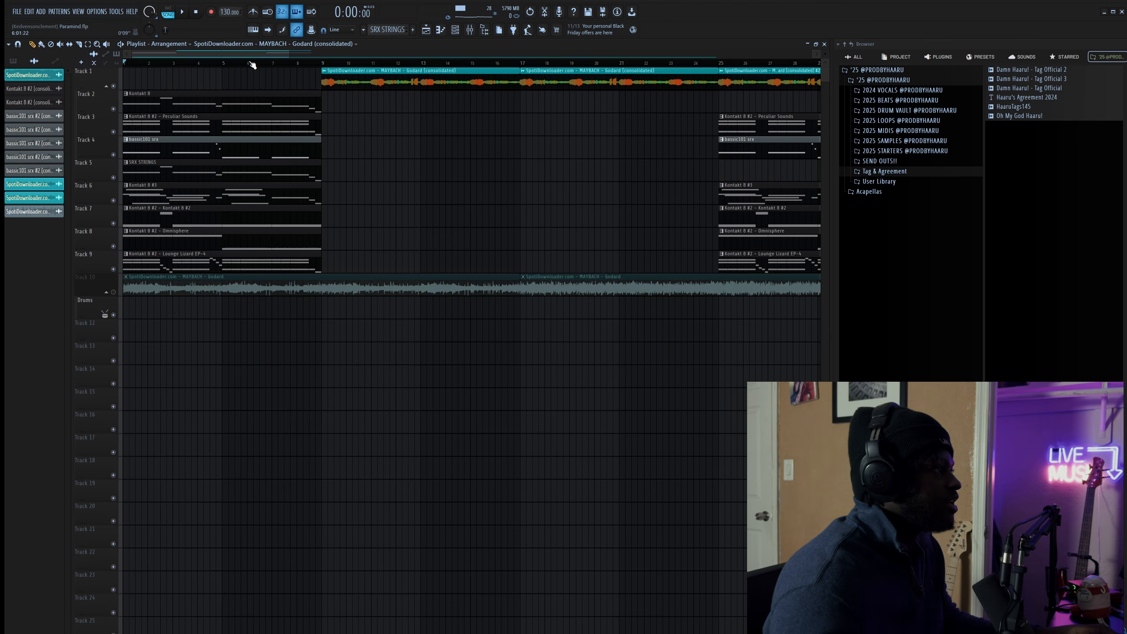
drag(289, 54, 543, 54)
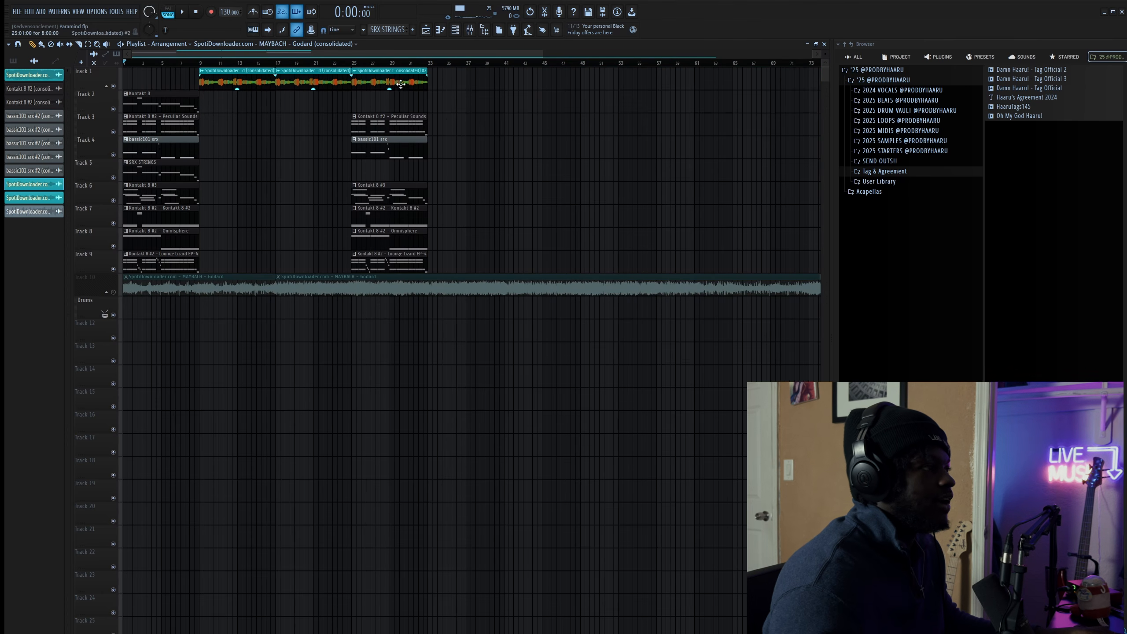
click(429, 64)
click(114, 292)
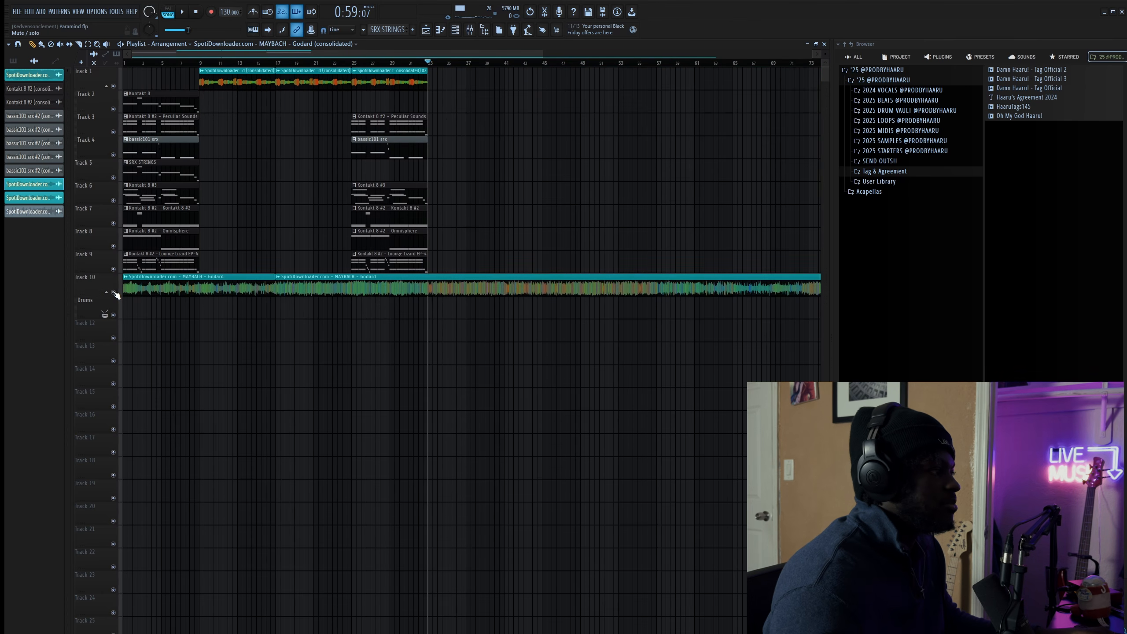
key(space)
click(114, 293)
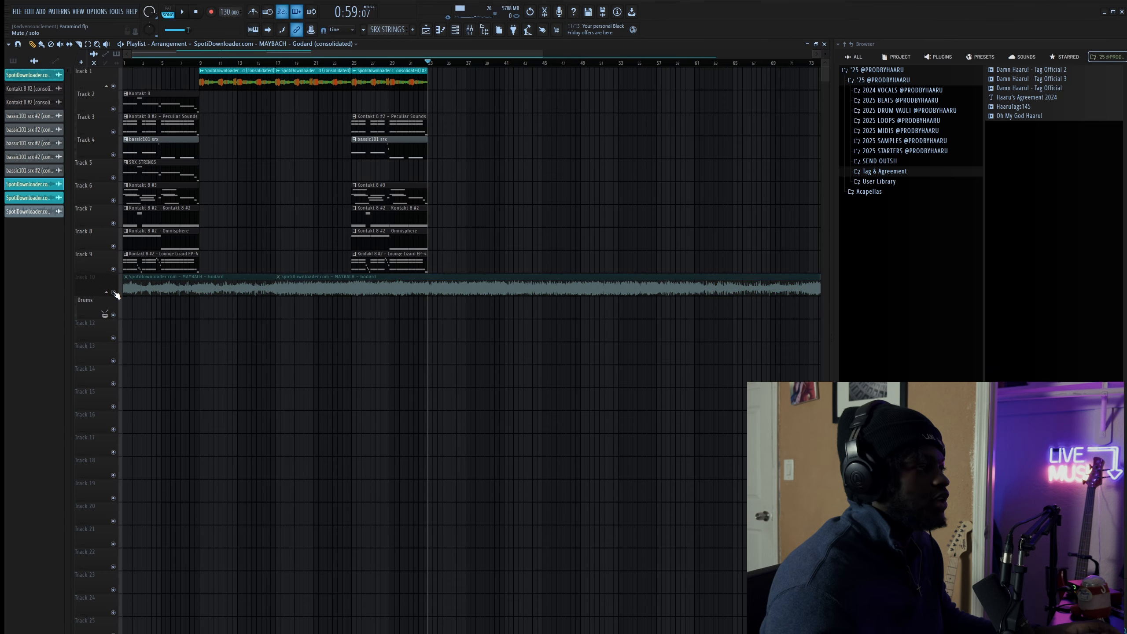
- Return to bar 1, select the Tracks 3–9 clips and open the Kontakt 8 pattern in the Piano roll
drag(156, 67, 97, 68)
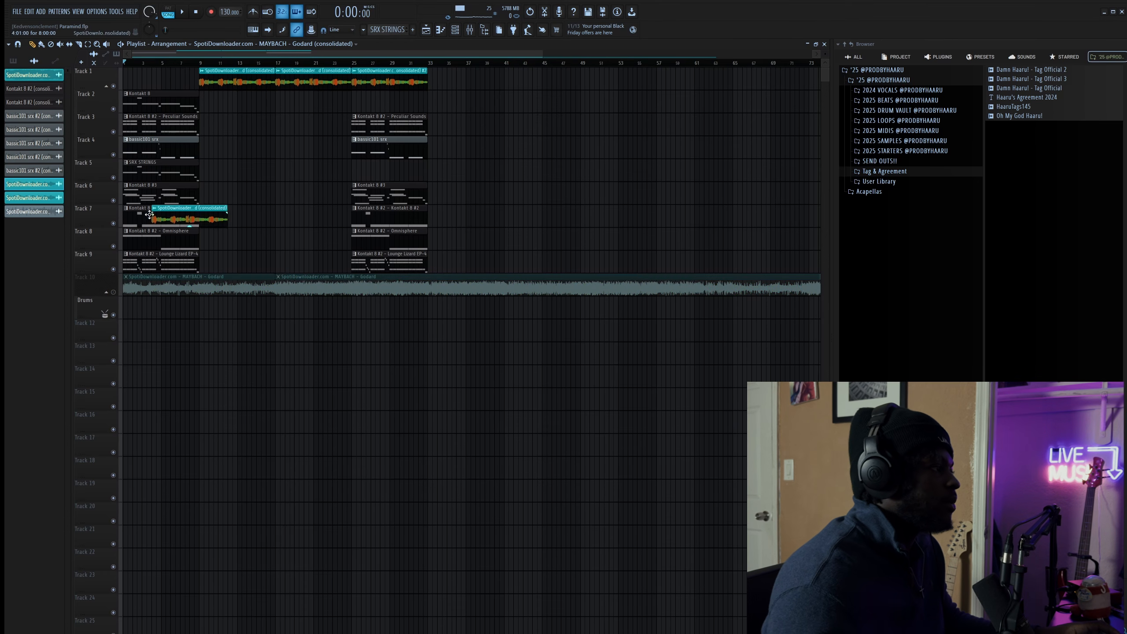
drag(229, 266, 123, 108)
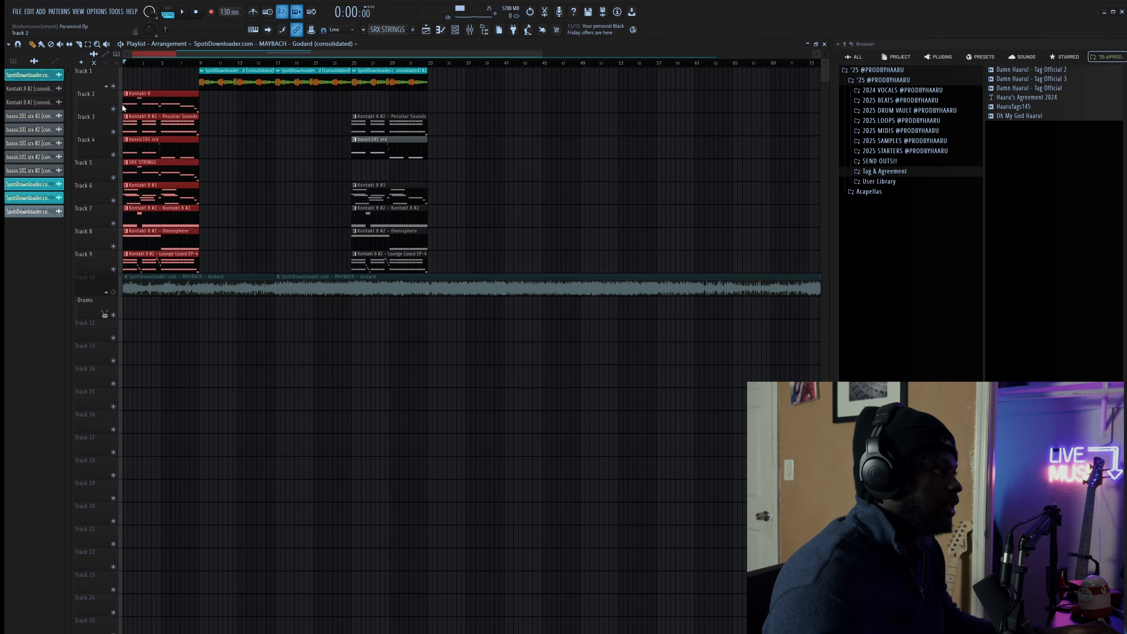
double_click(156, 103)
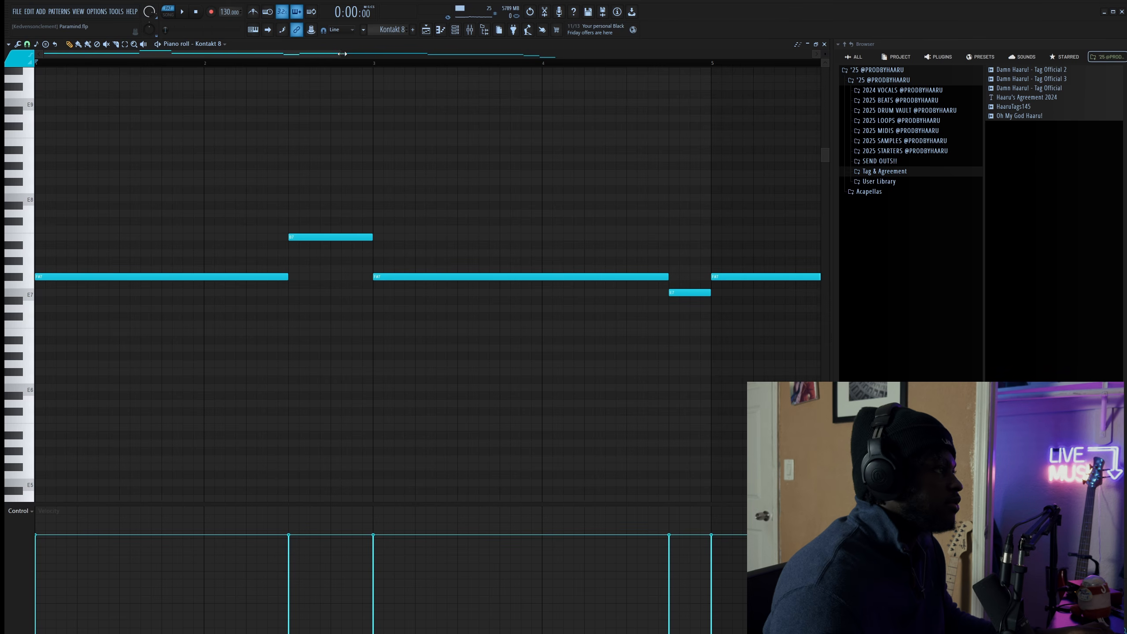
- Play the Kontakt 8 melody in the Piano roll with the Mixer shown
drag(342, 54, 598, 83)
key(space)
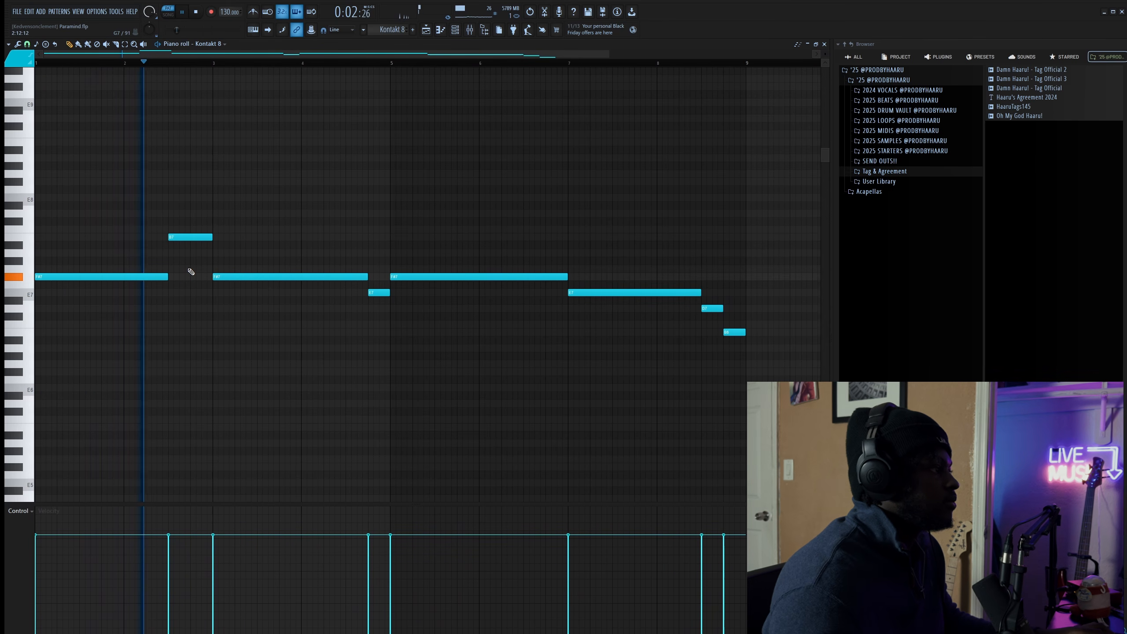
click(473, 35)
key(space)
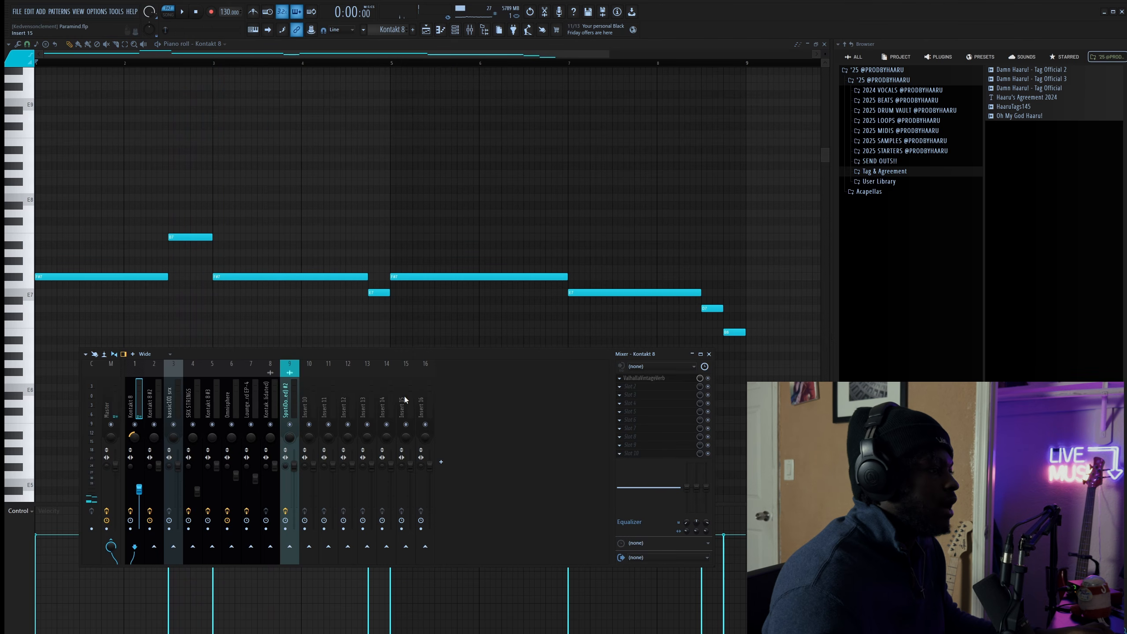
- Inspect the ValhallaVintageVerb on the Kontakt 8 insert, then close it, the Mixer and the Piano roll
click(656, 382)
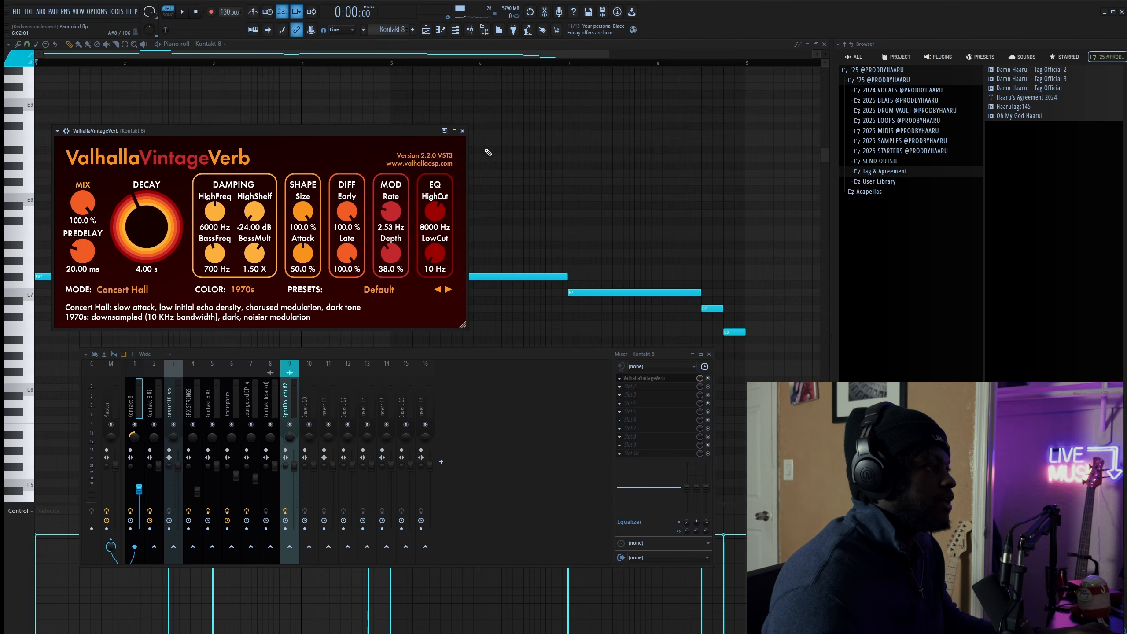
click(462, 131)
key(F9)
click(824, 45)
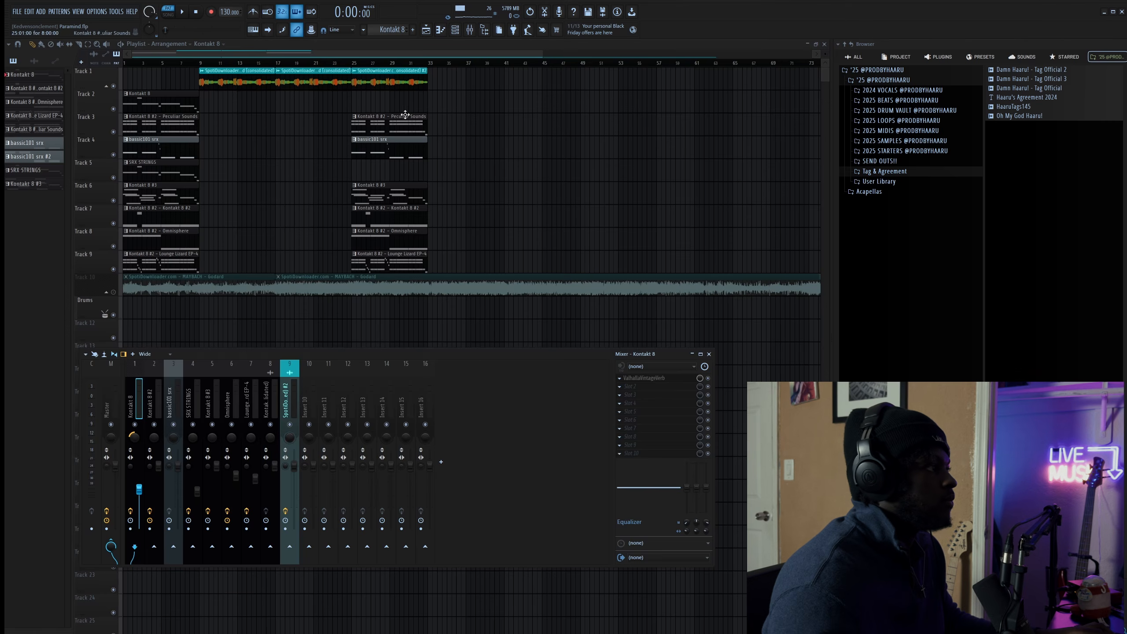
- Play the Peculiar Sounds chord pattern in the Piano roll, briefly showing the Mixer
click(454, 32)
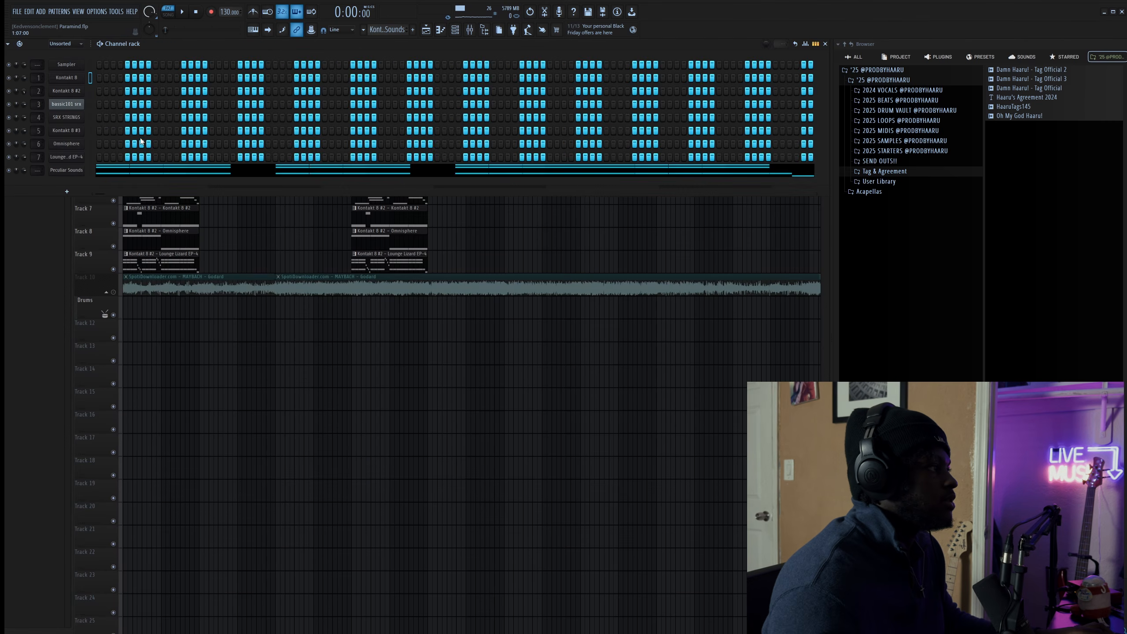
click(156, 173)
key(space)
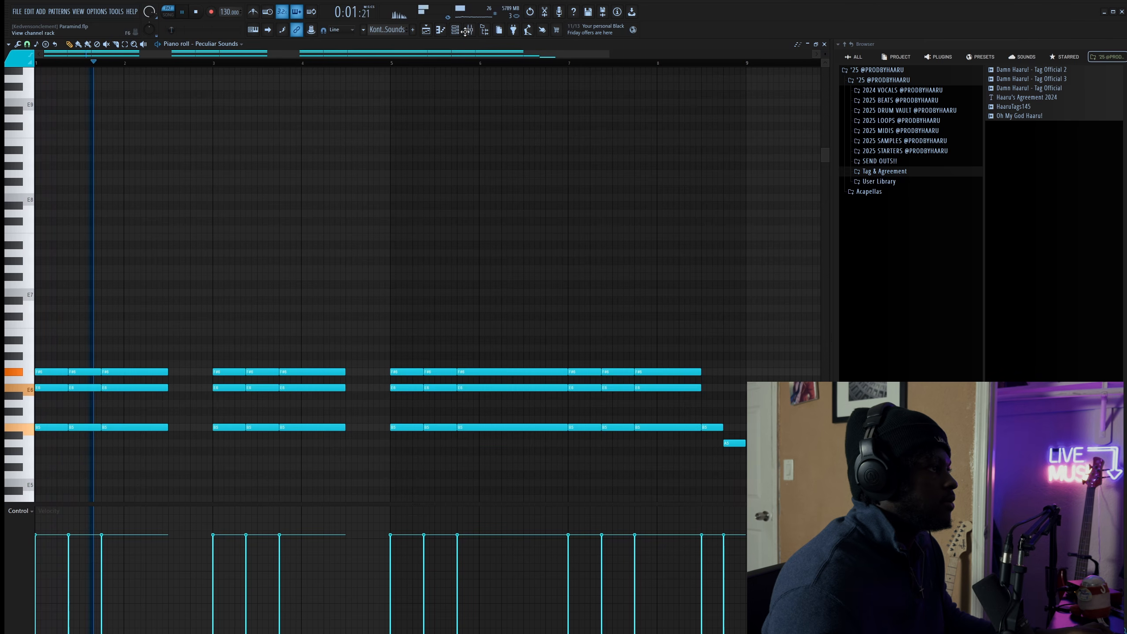
key(F9)
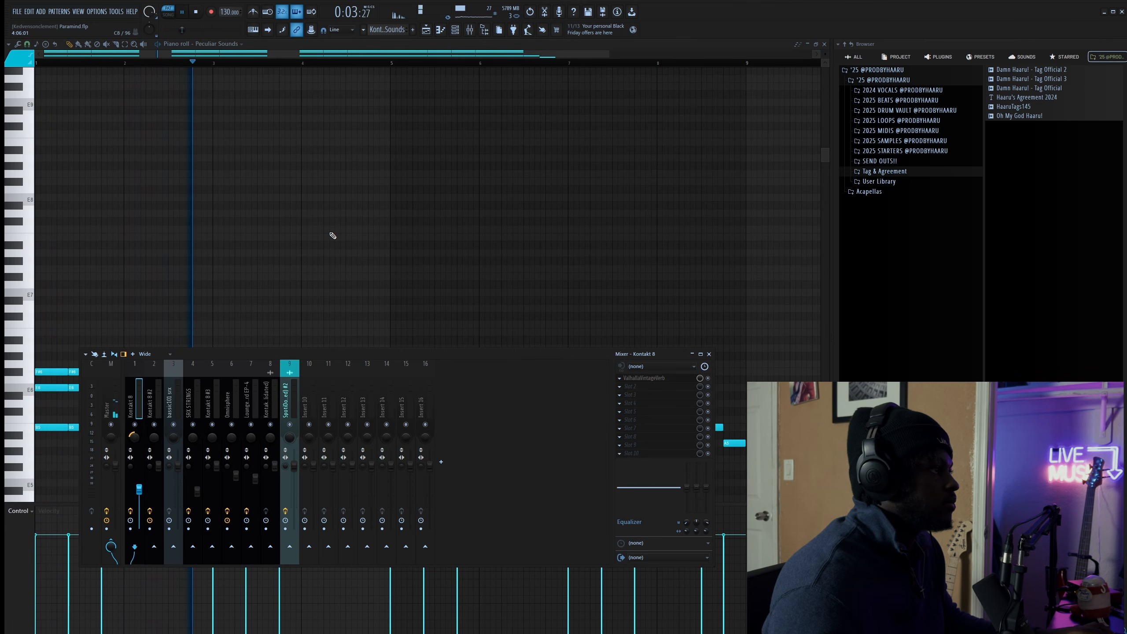
key(F9)
key(space)
- Browse the Peculiar Sounds pad presets, check the Master insert effects, and close the Piano roll
click(456, 31)
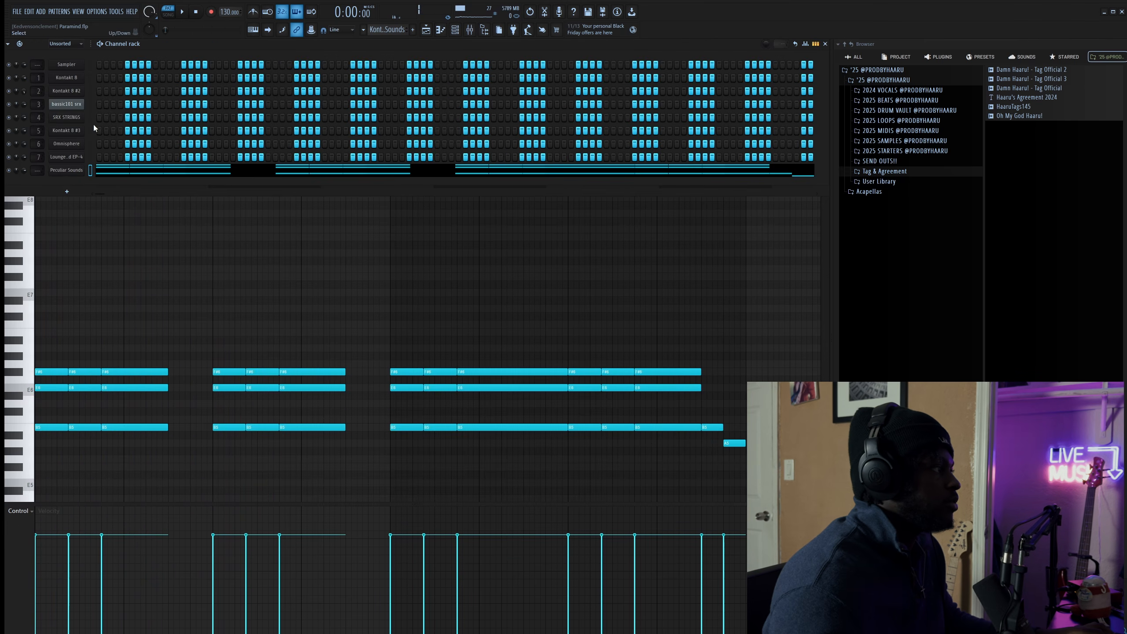
click(70, 172)
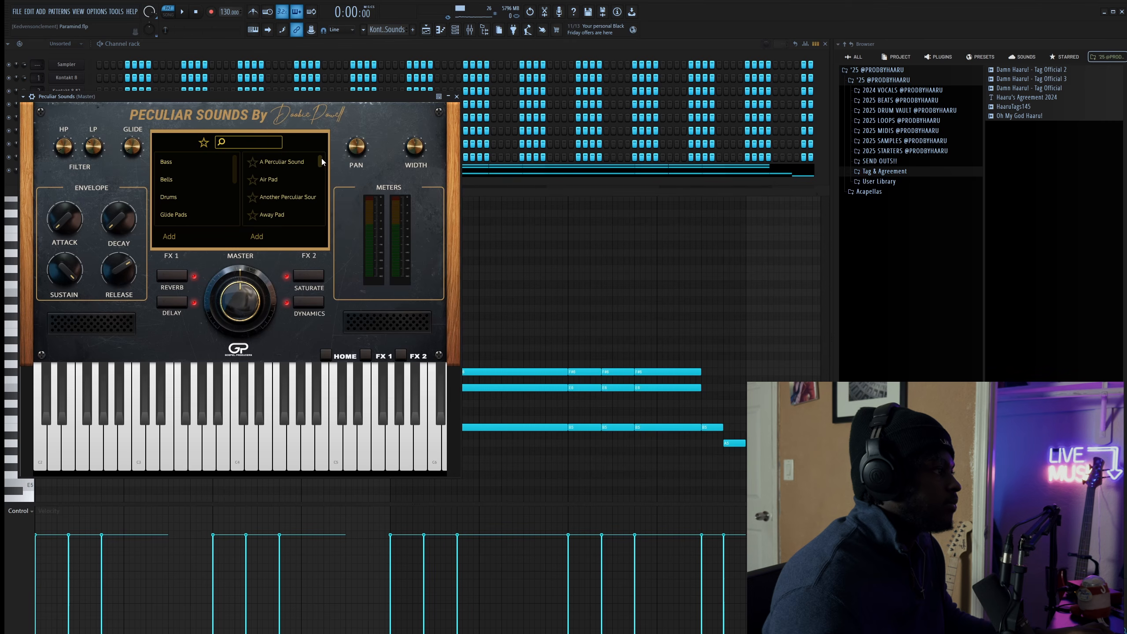
drag(322, 159, 324, 197)
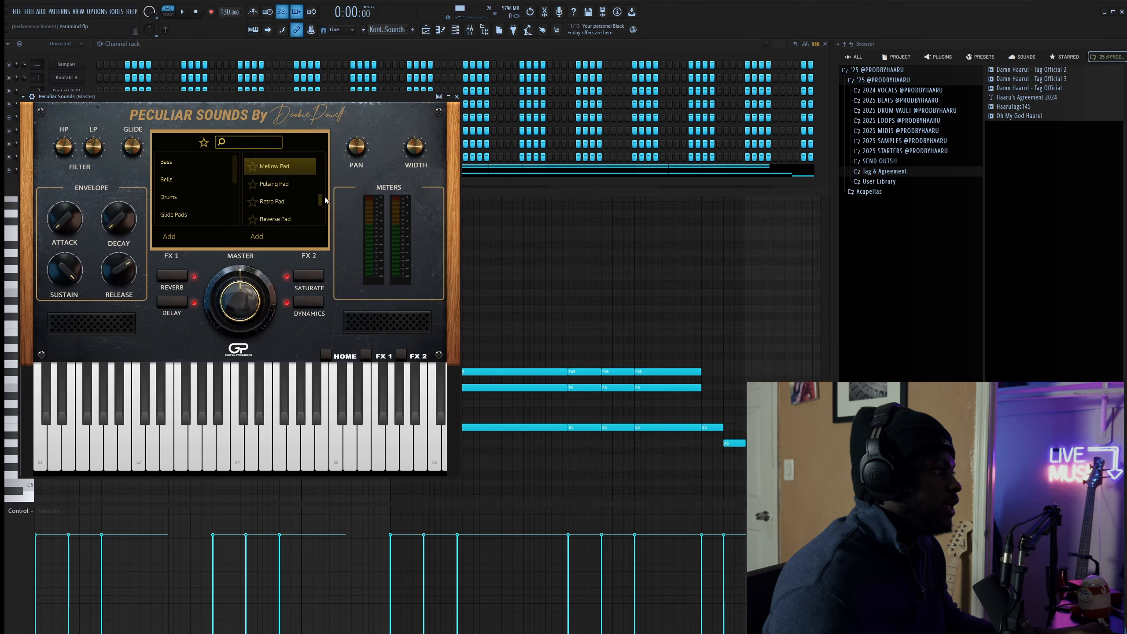
right_click(496, 221)
click(470, 29)
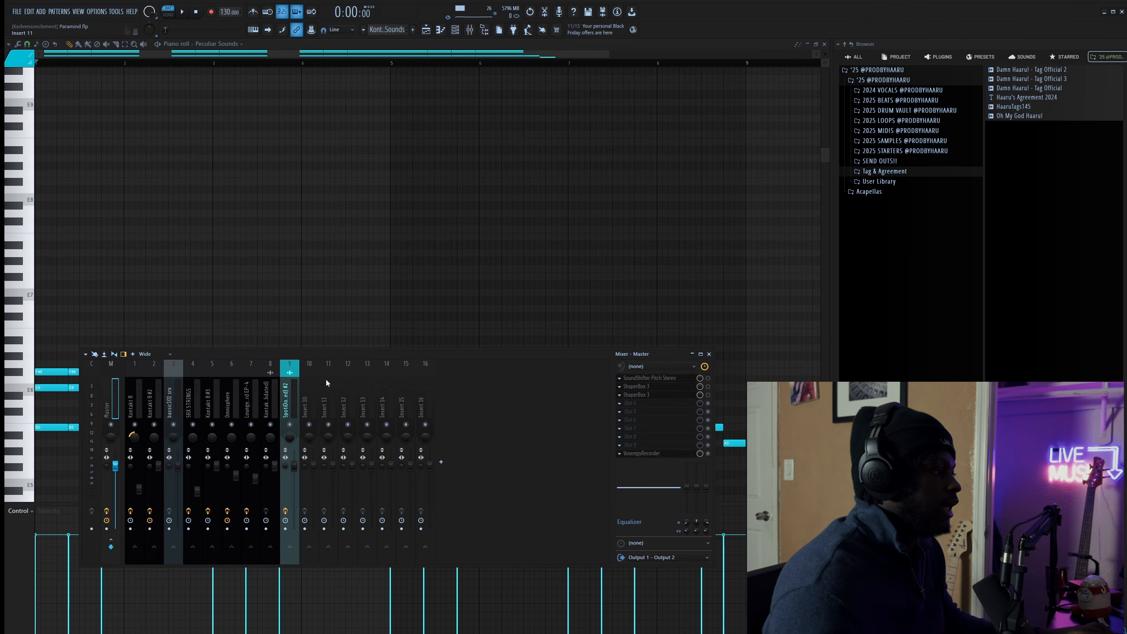
right_click(630, 220)
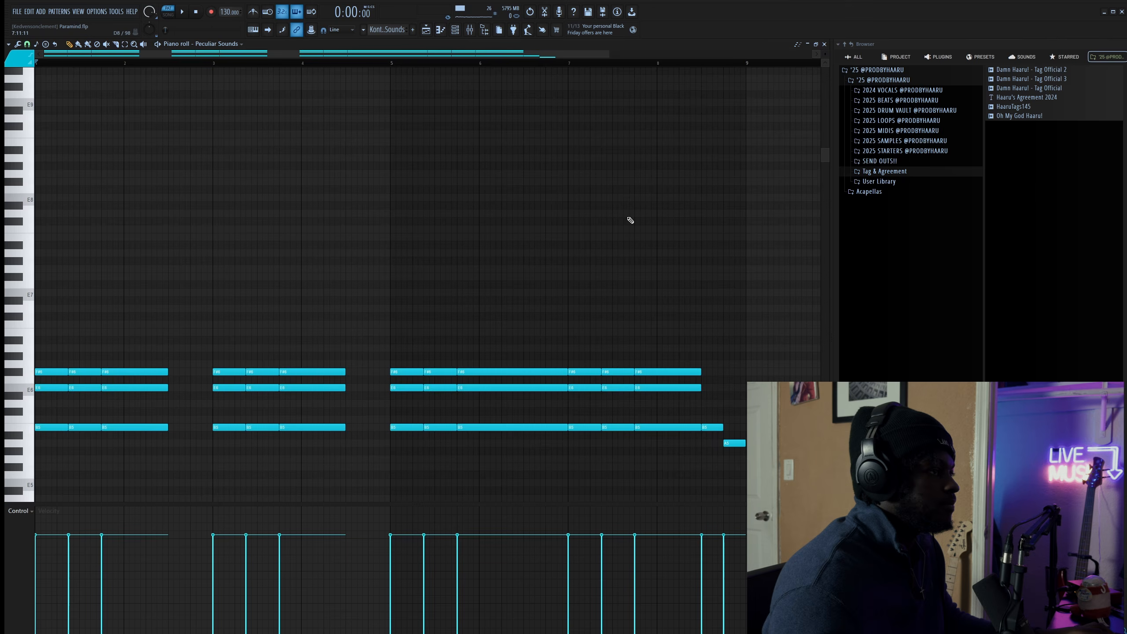
click(825, 44)
- Make bassic101 srx the current pattern and play its notes in the Piano roll
right_click(481, 233)
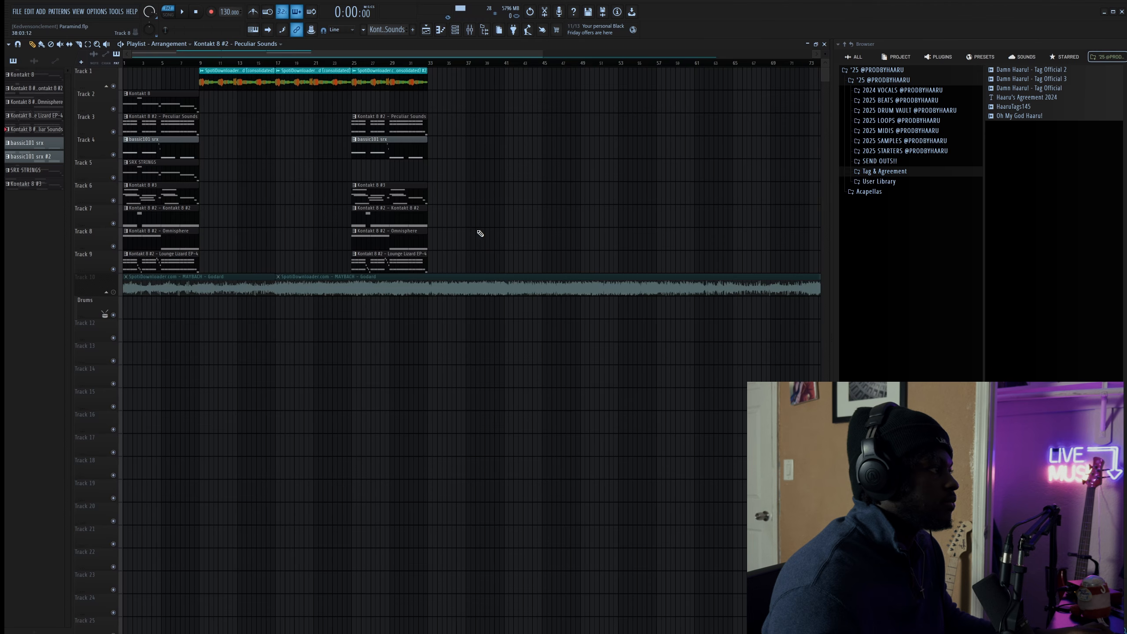
click(153, 148)
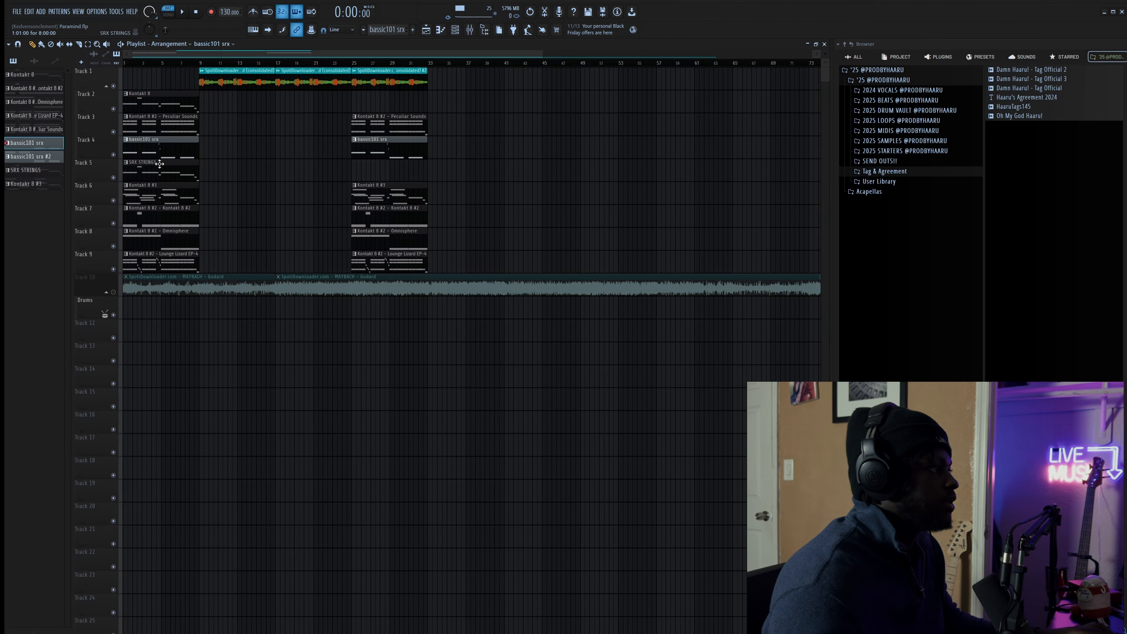
click(440, 29)
click(205, 104)
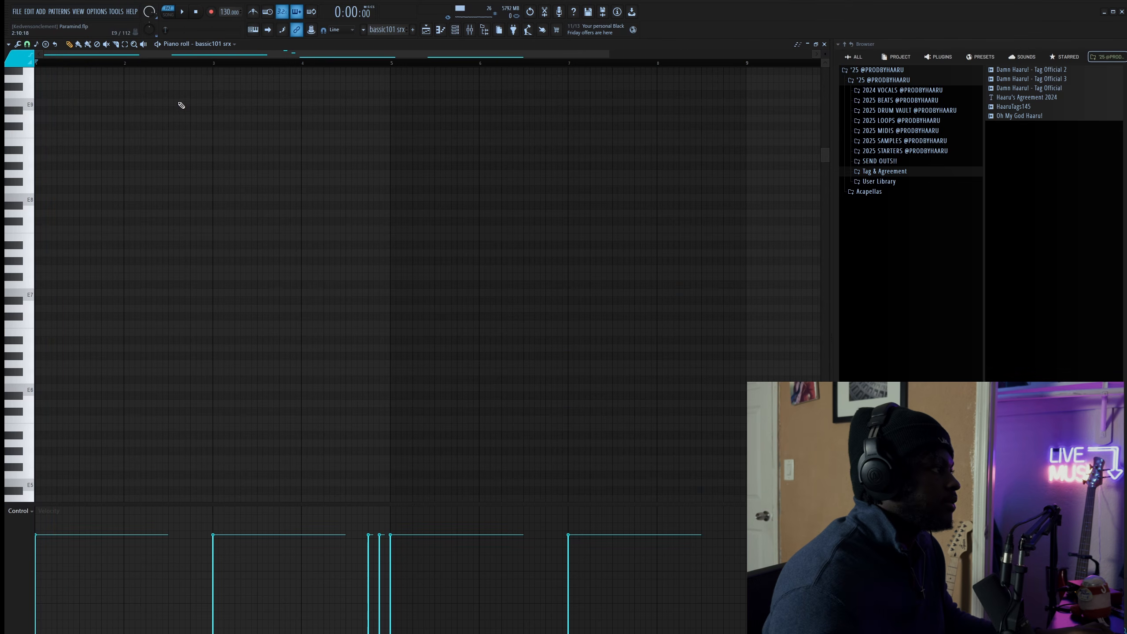
key(space)
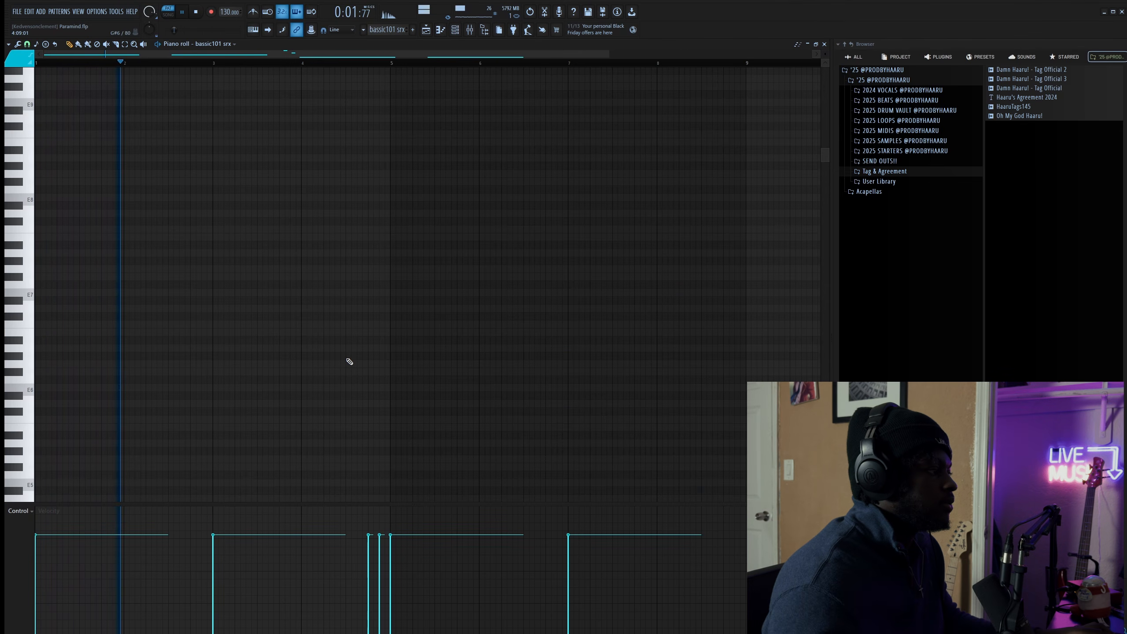
scroll(341, 373, down, 6)
scroll(314, 389, down, 2)
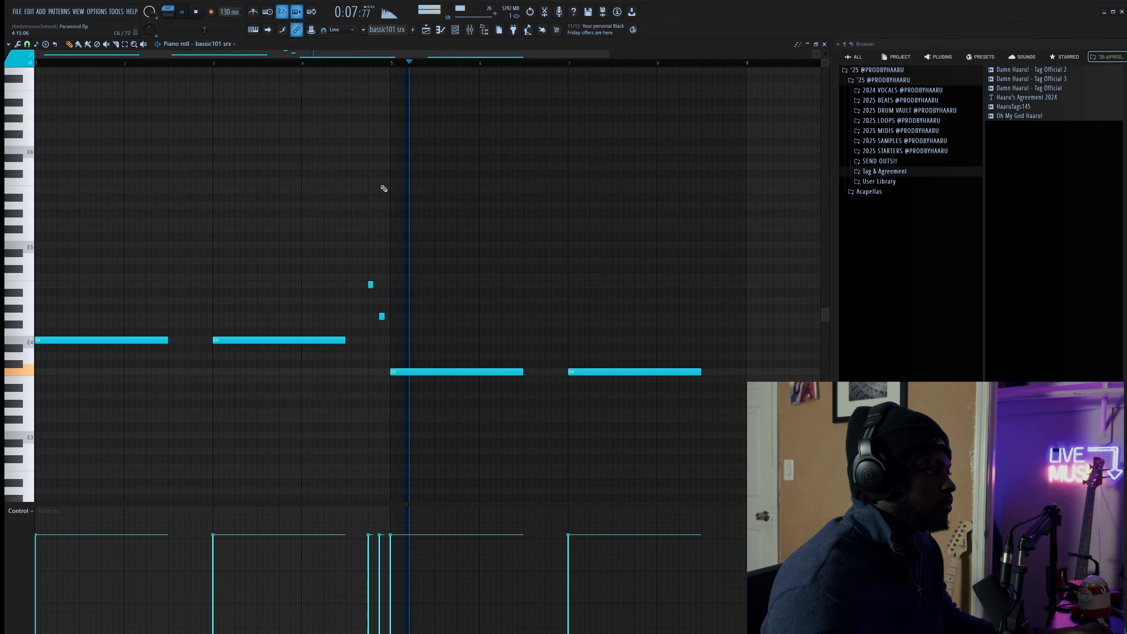
key(space)
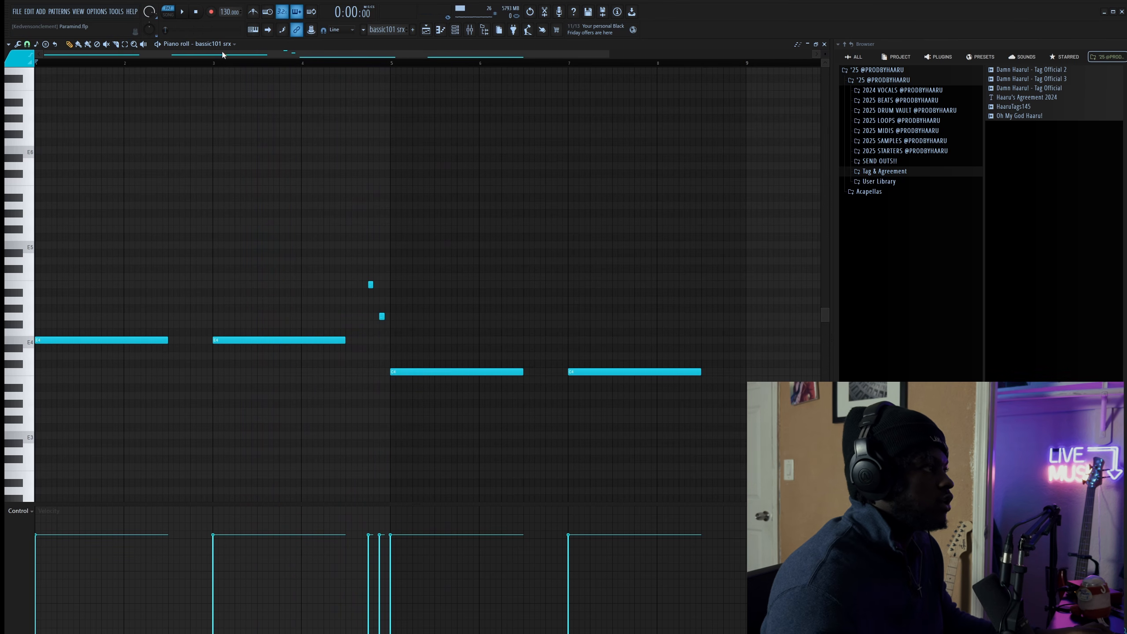
- Check the bassic101 srx ZENOLOGY synth, then make SRX STRINGS the active pattern in the Channel rack
click(825, 45)
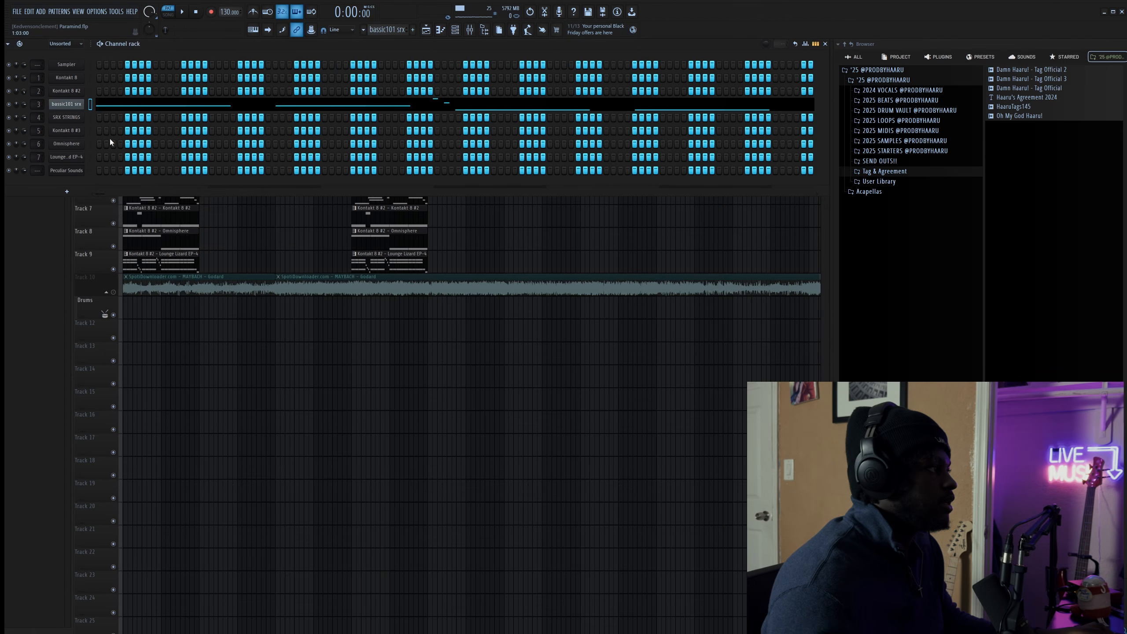
click(71, 108)
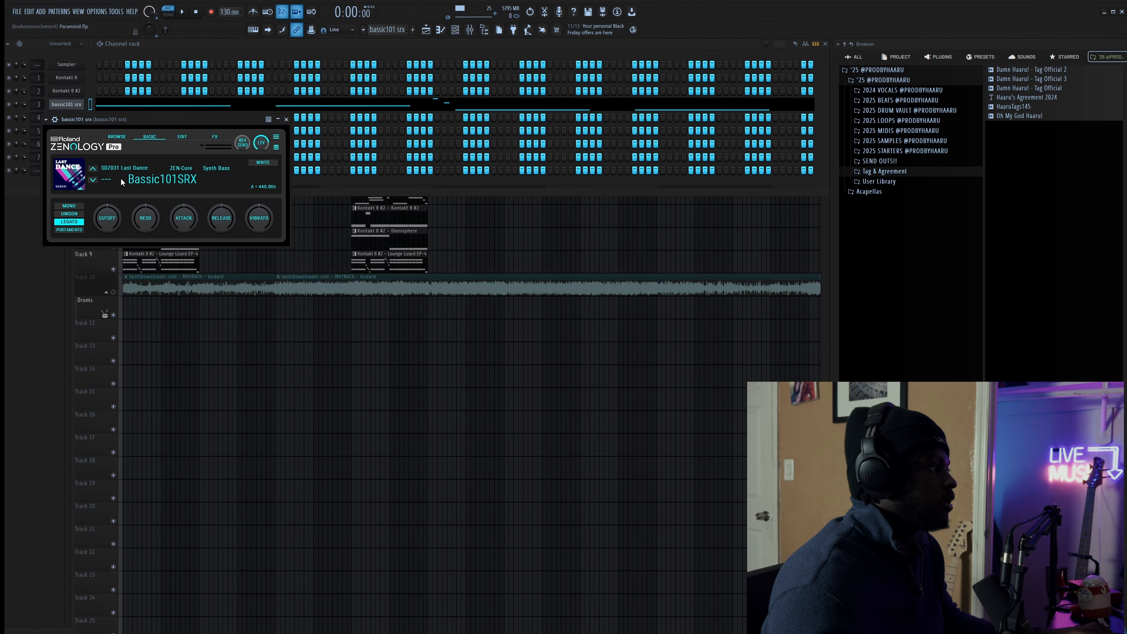
click(286, 119)
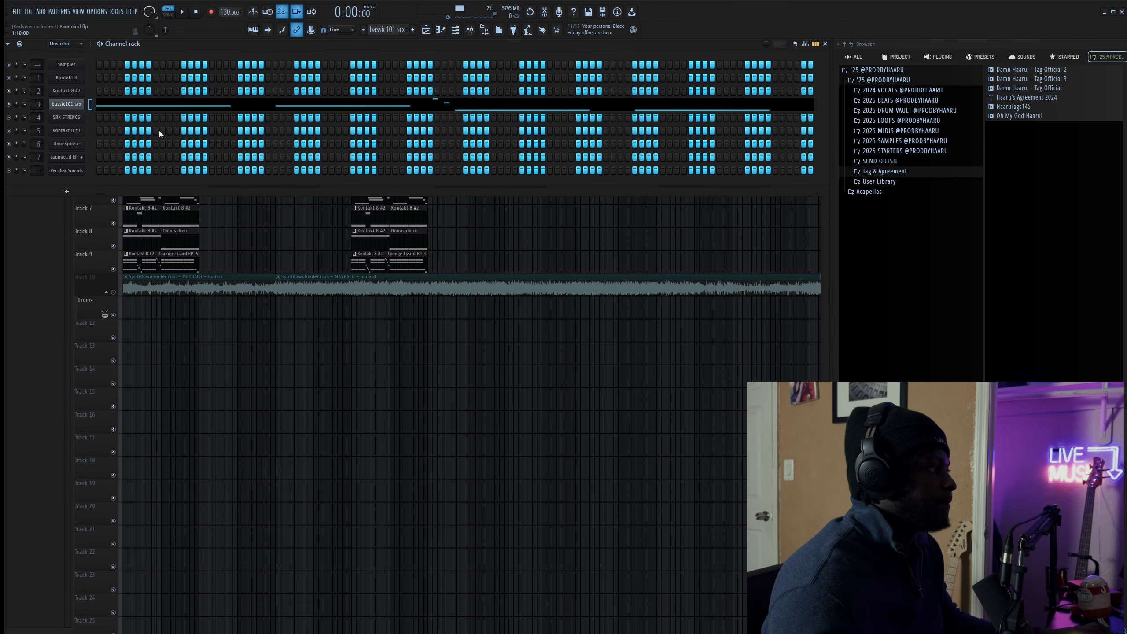
click(247, 256)
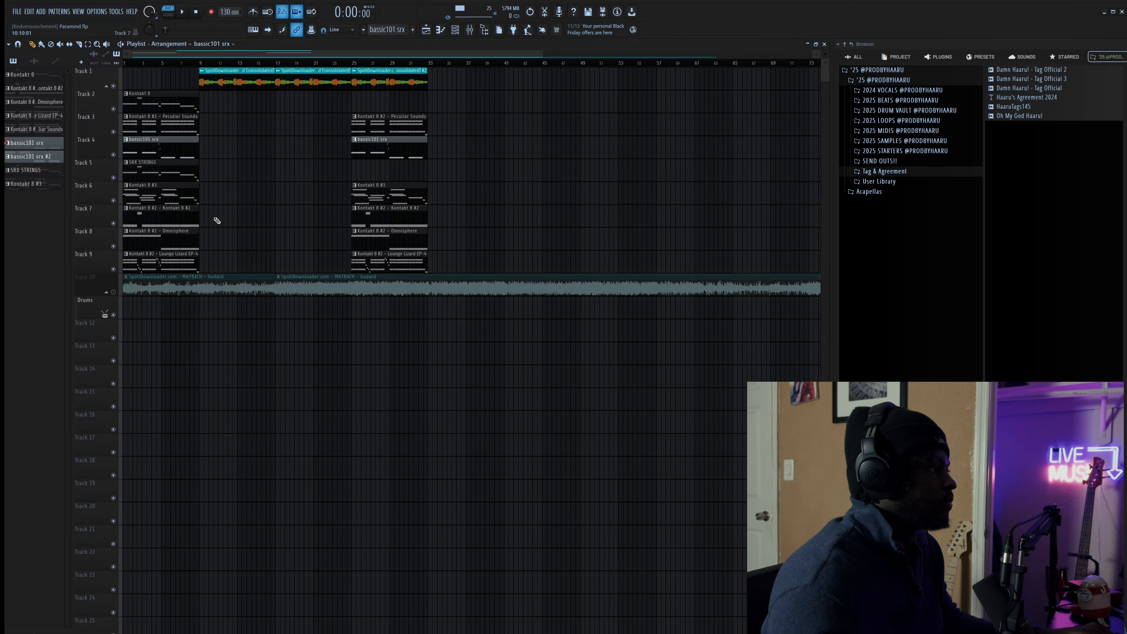
click(148, 177)
click(456, 31)
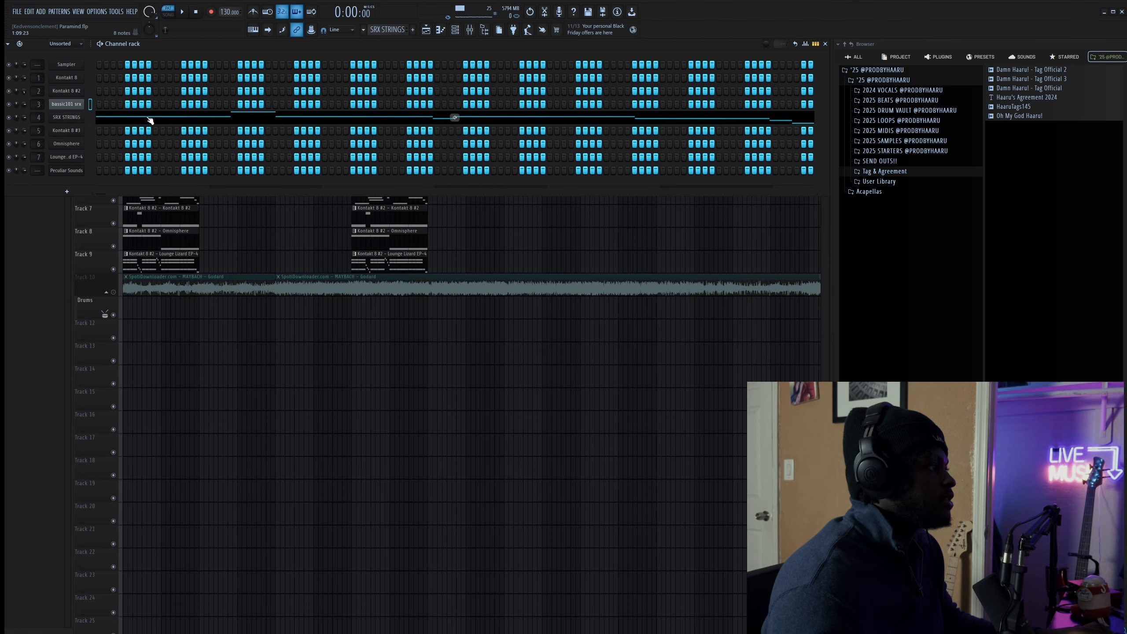
- Play the SRX STRINGS melody in the Piano roll with the Mixer open
click(195, 118)
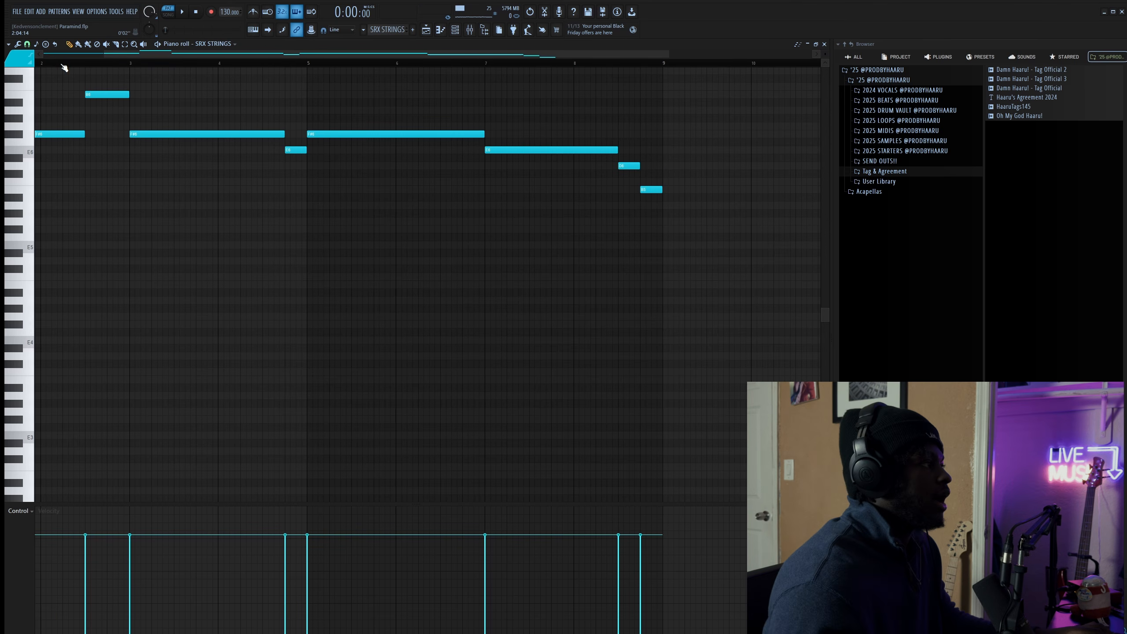
scroll(63, 65, left, 3)
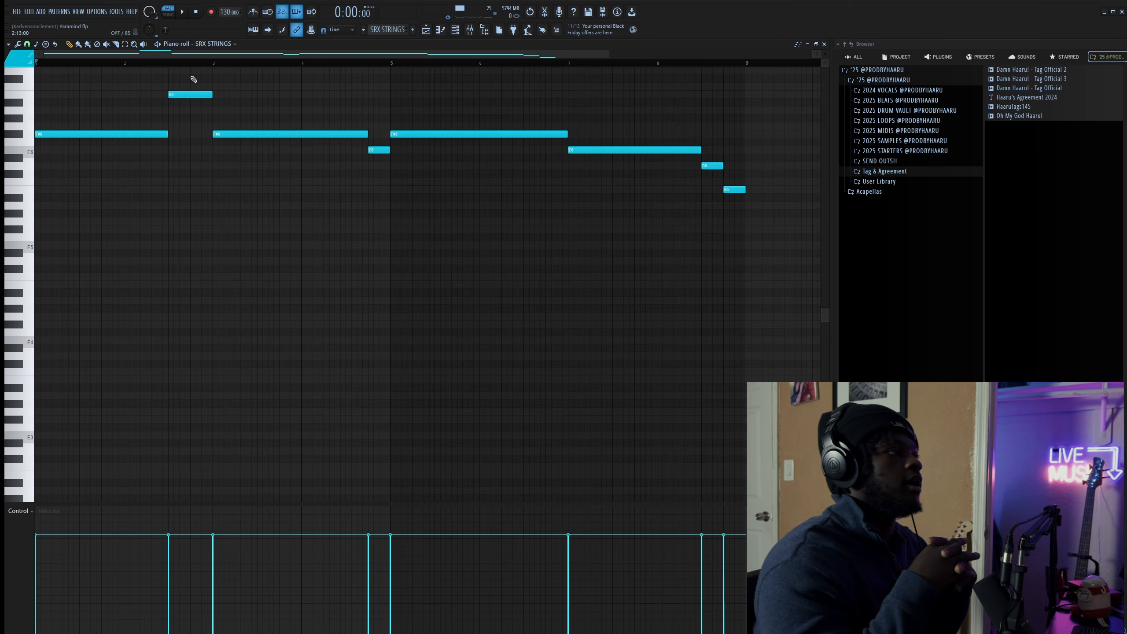
key(space)
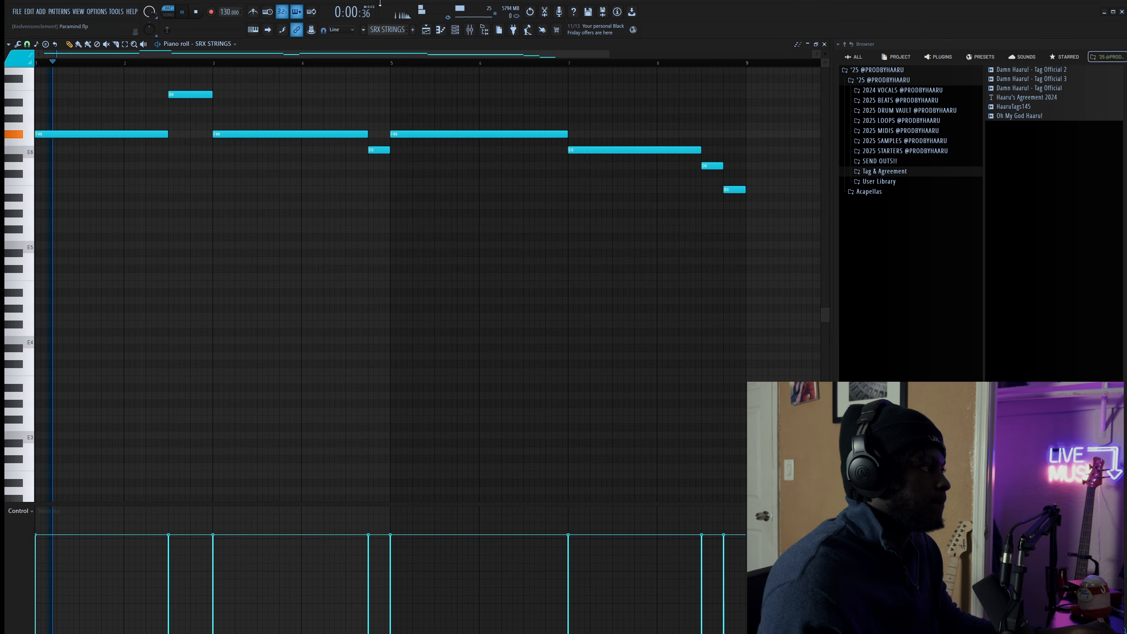
click(474, 33)
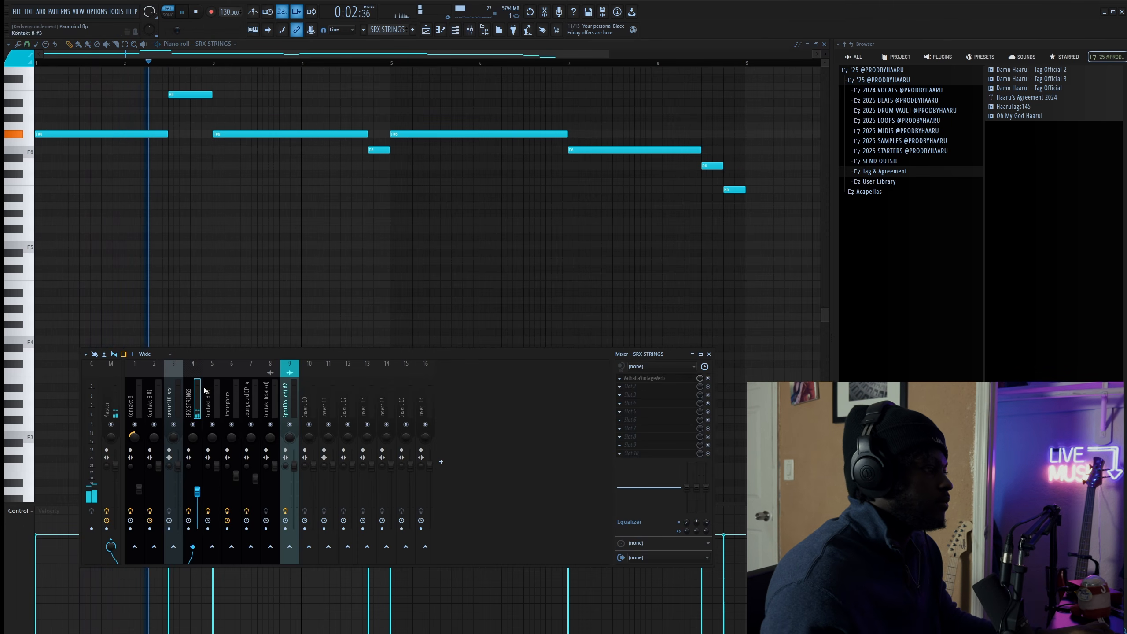
key(space)
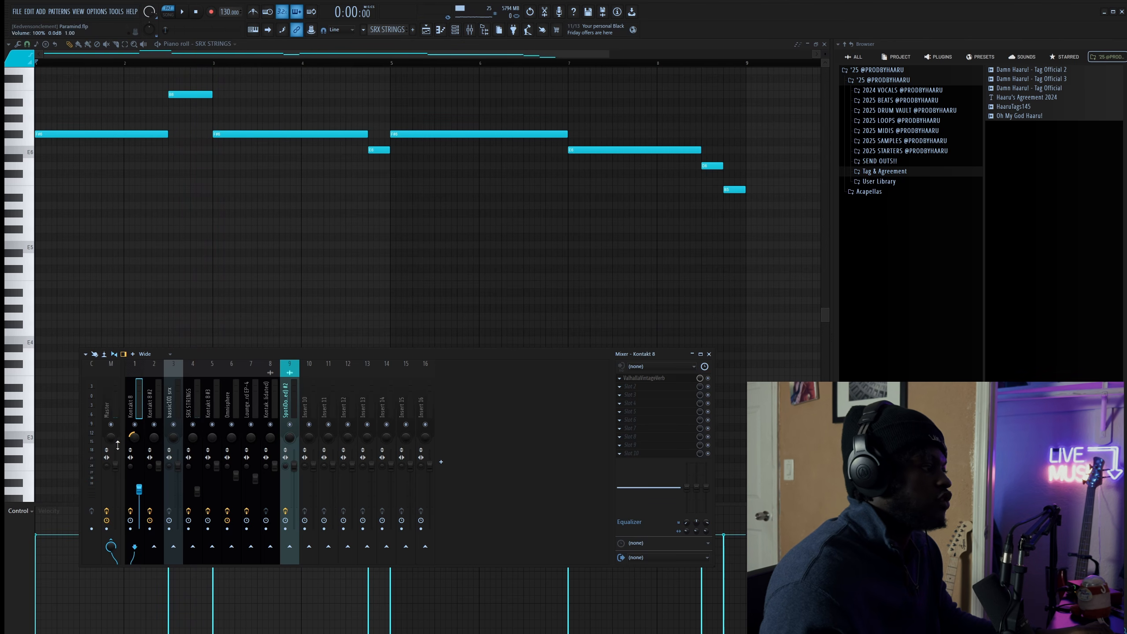
- Inspect the ValhallaVintageVerb on SRX STRINGS' insert 4, then close it and the Piano roll
click(187, 412)
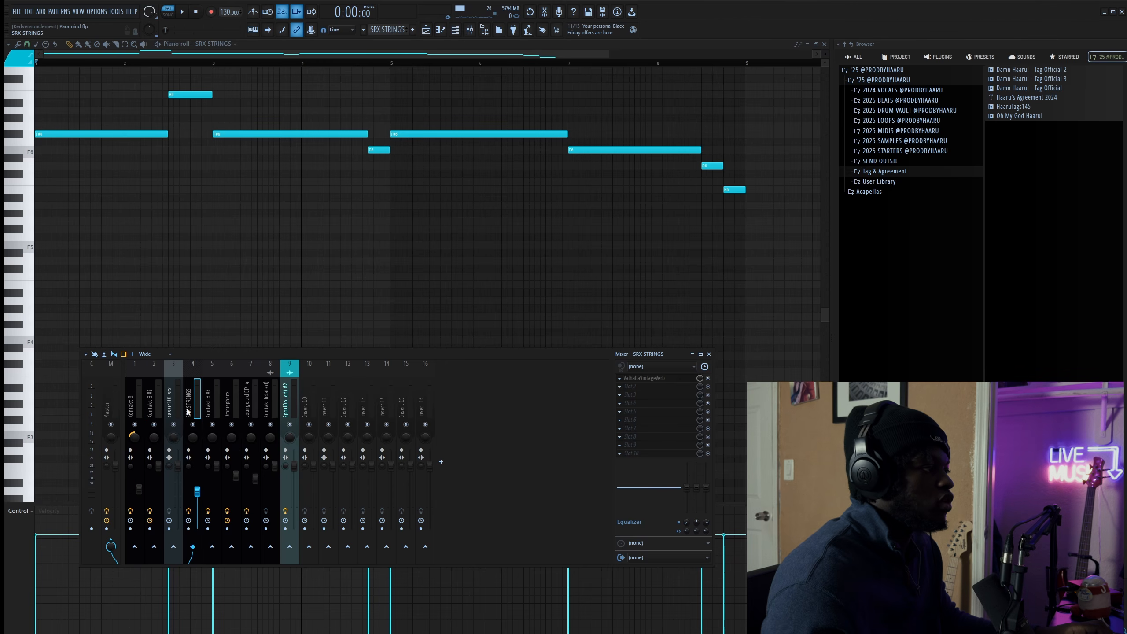
click(649, 378)
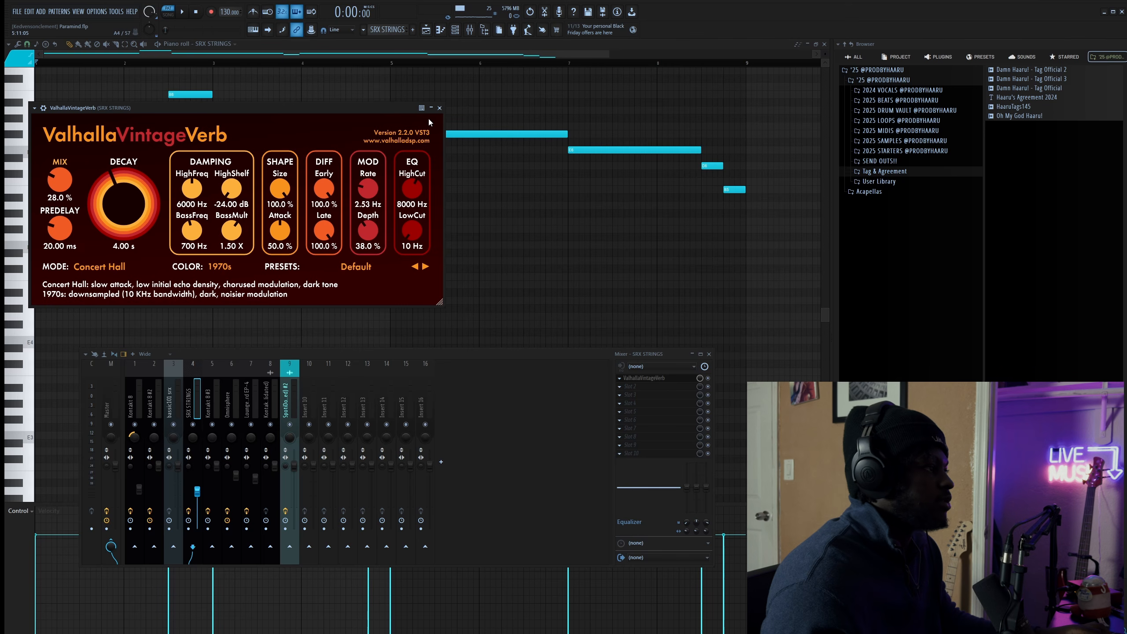
click(439, 108)
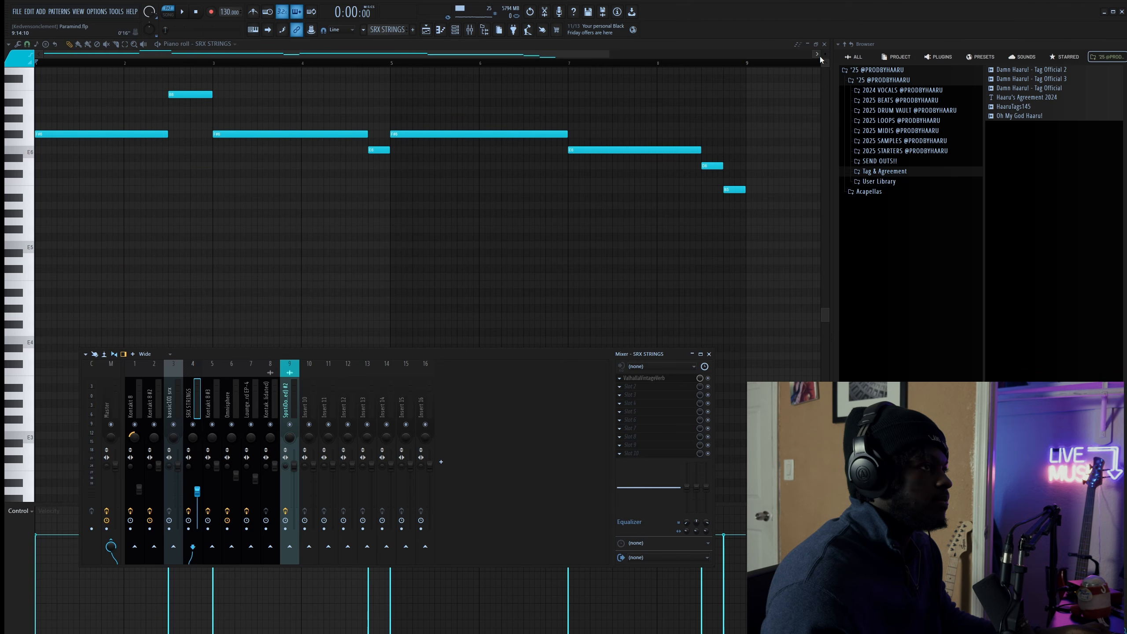
click(825, 44)
- Open the Kontakt 8 #3 chord pattern in the Piano roll from the Channel rack
key(F5)
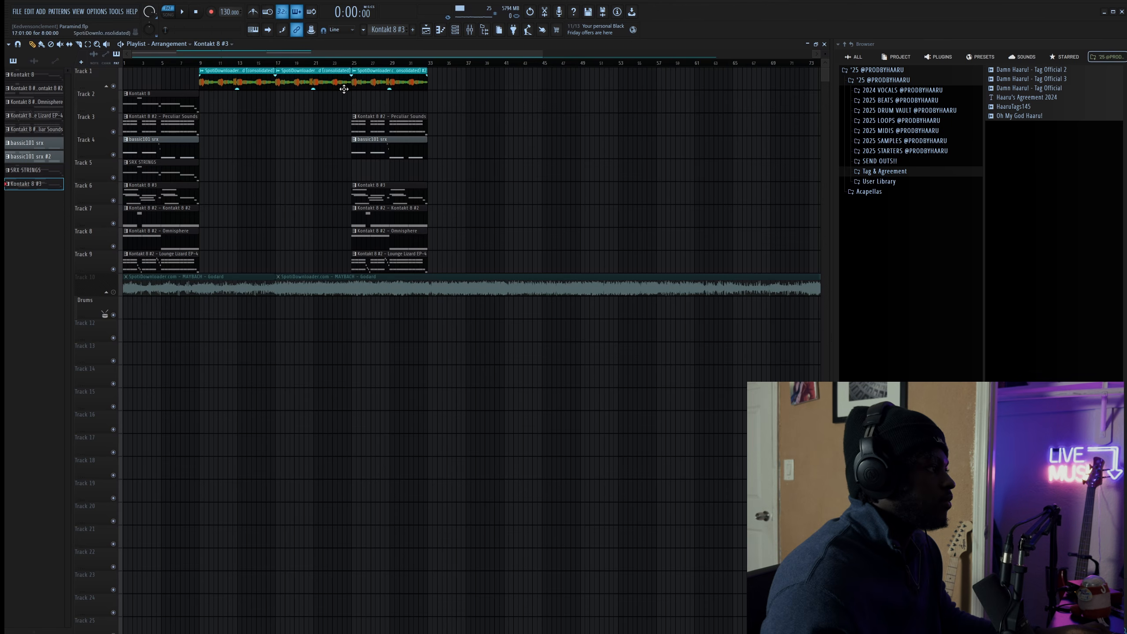
key(F6)
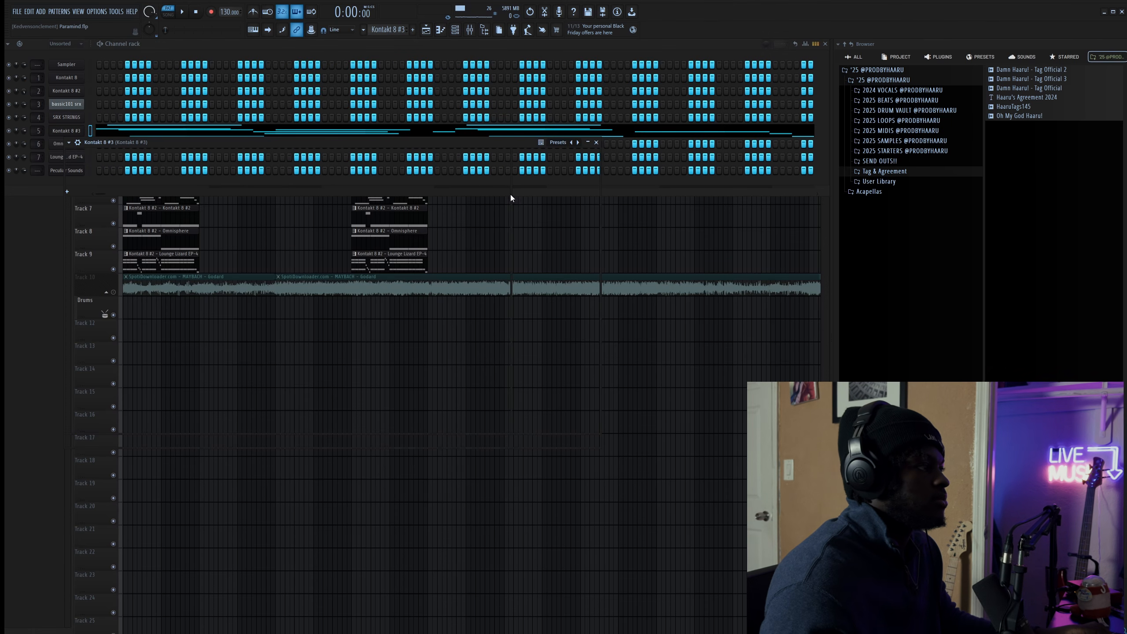
drag(172, 145, 238, 167)
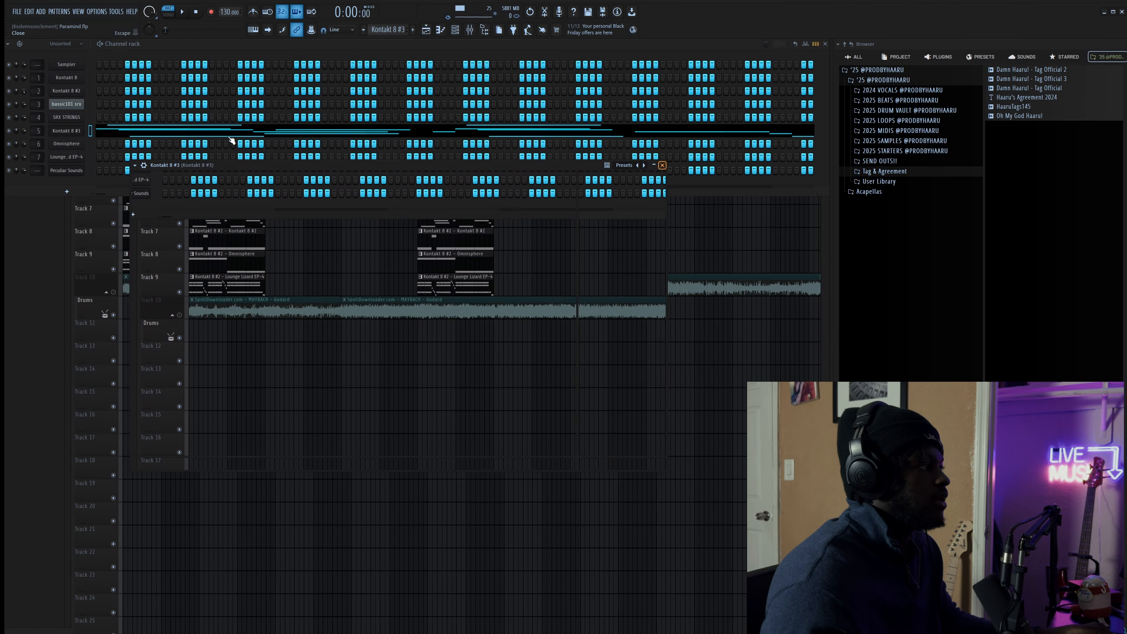
click(99, 129)
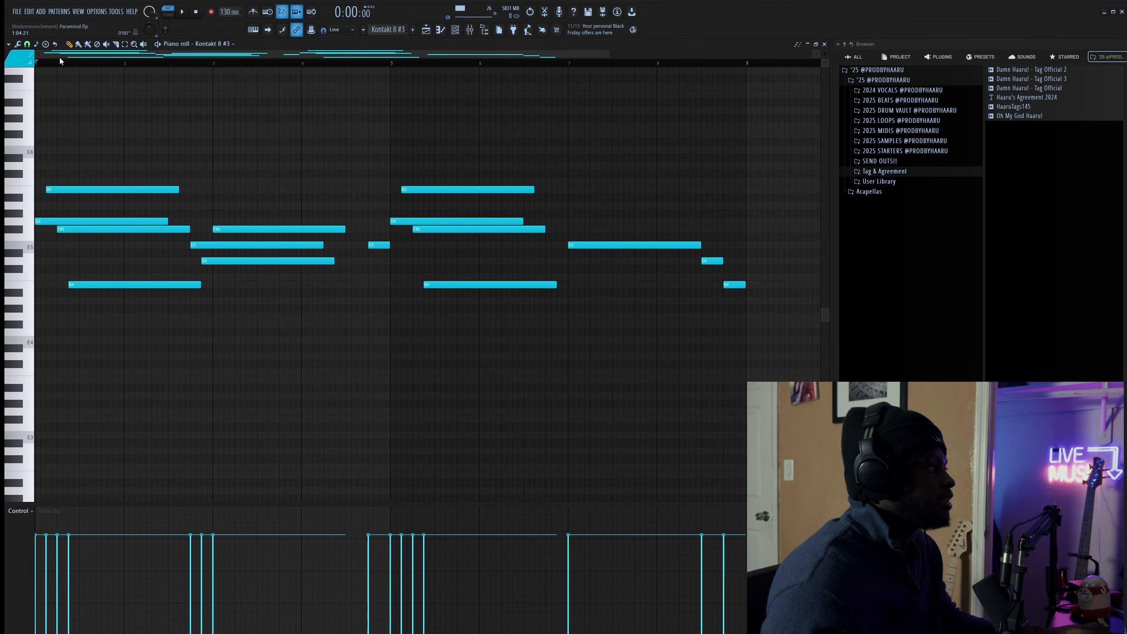
- Play Kontakt 8 #3 through to near its end, then show its Mixer insert
key(space)
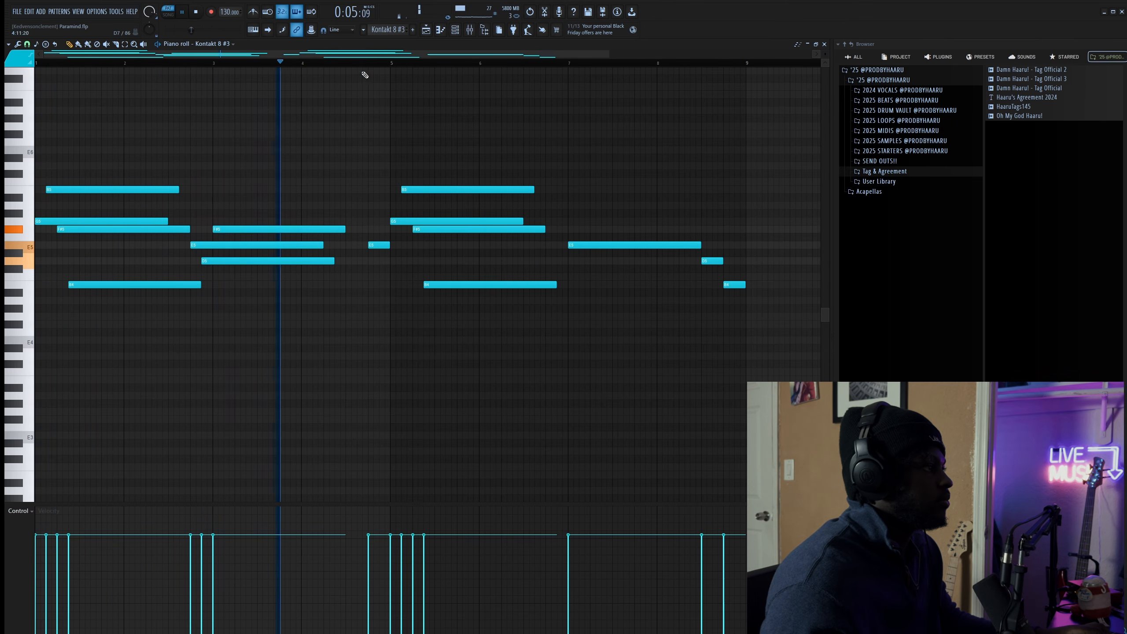
click(368, 65)
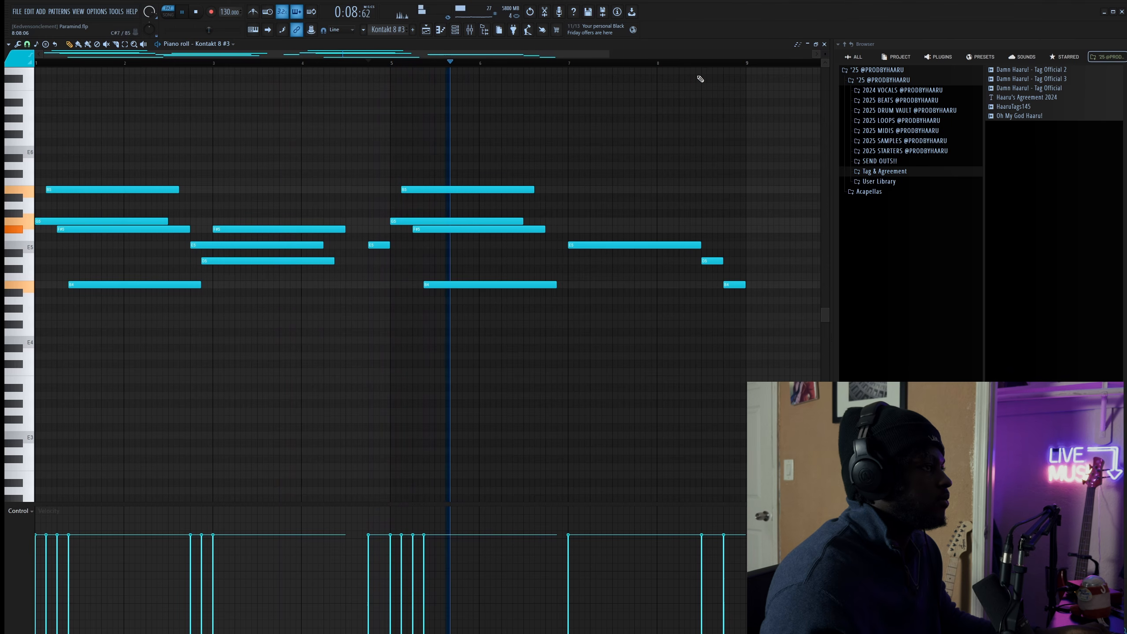
click(697, 64)
key(space)
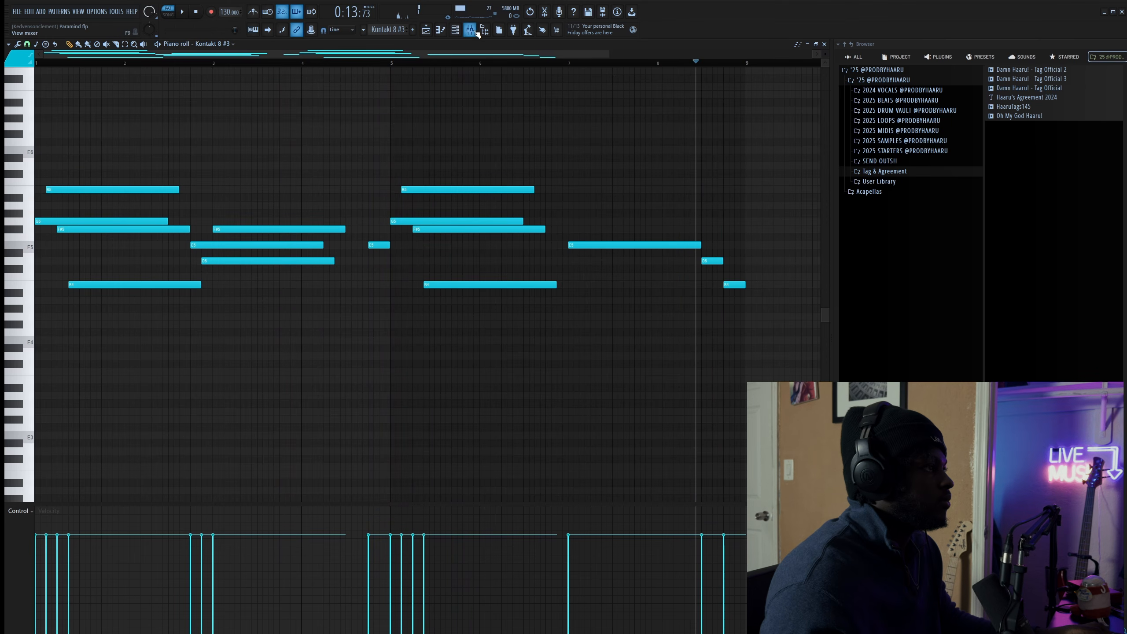
key(F9)
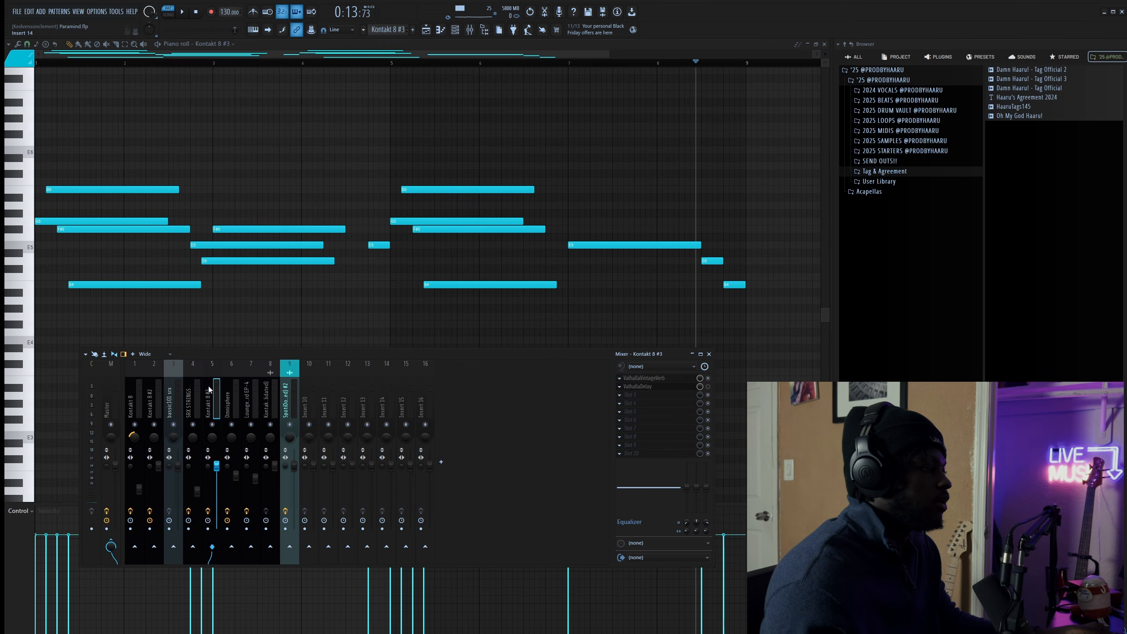
- Check Kontakt 8 #3's ValhallaVintageVerb (4.00 s Concert Hall decay), then close the Piano roll for the Playlist
click(656, 380)
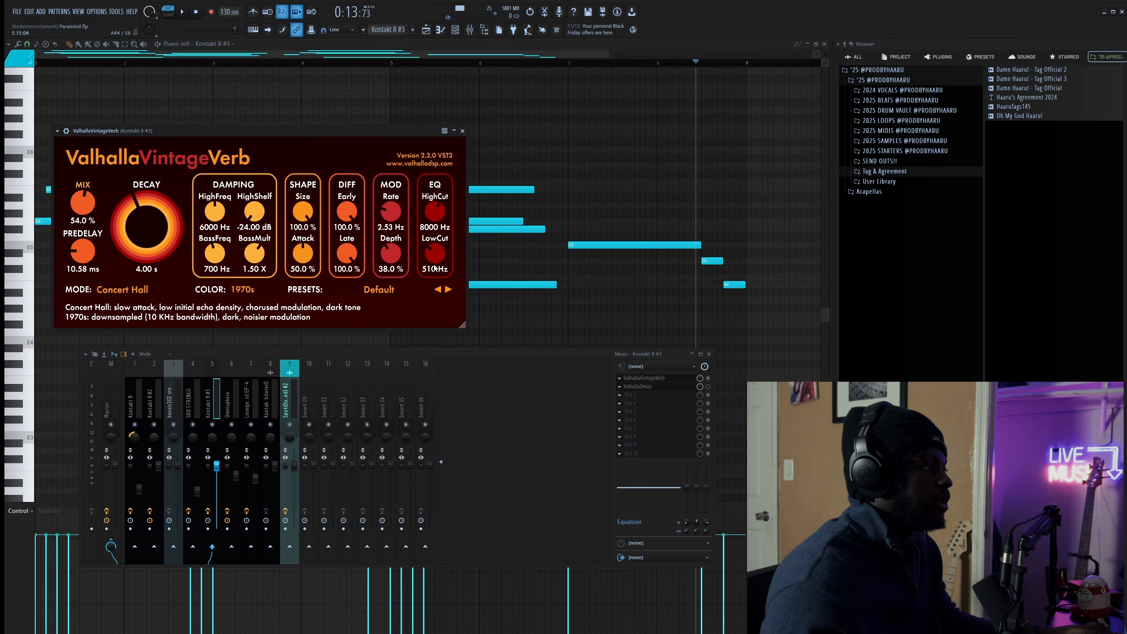
right_click(600, 296)
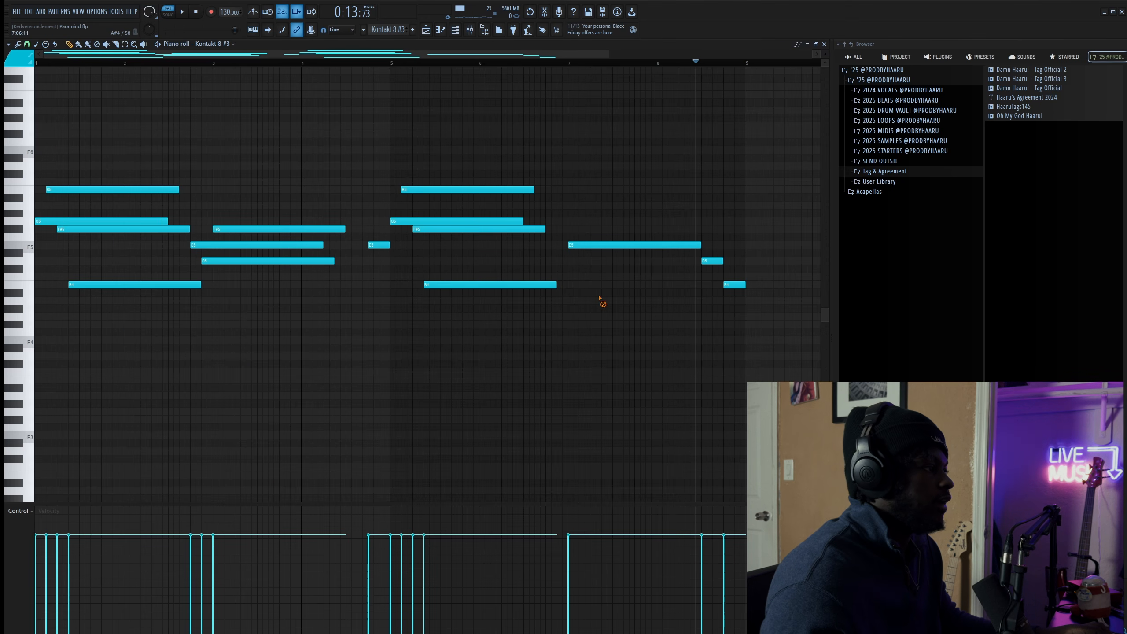
click(825, 45)
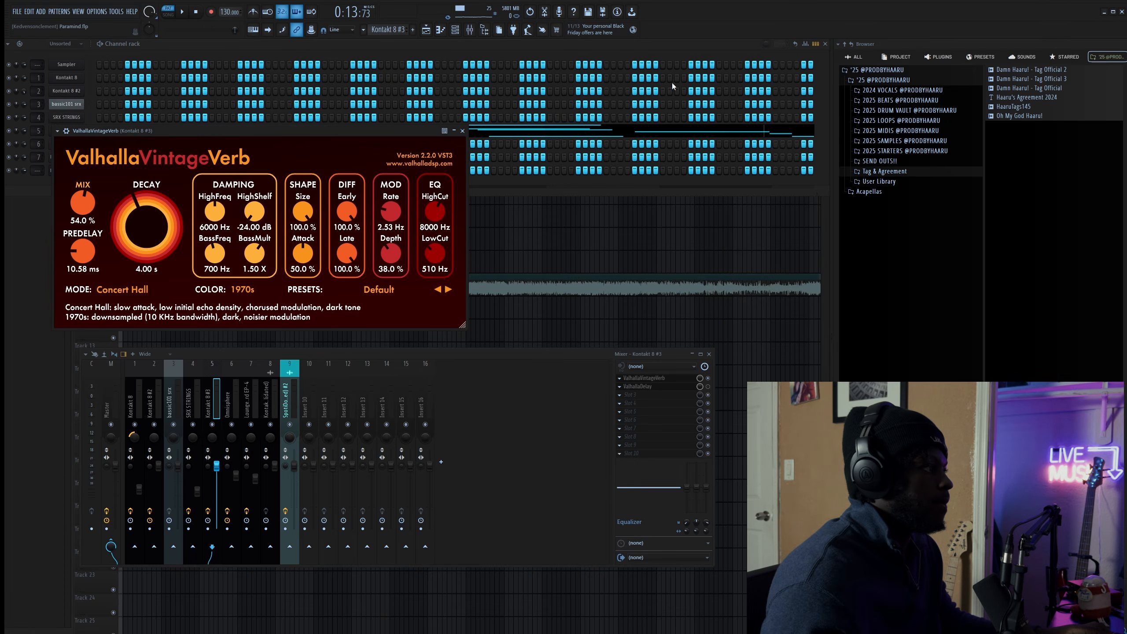
right_click(537, 229)
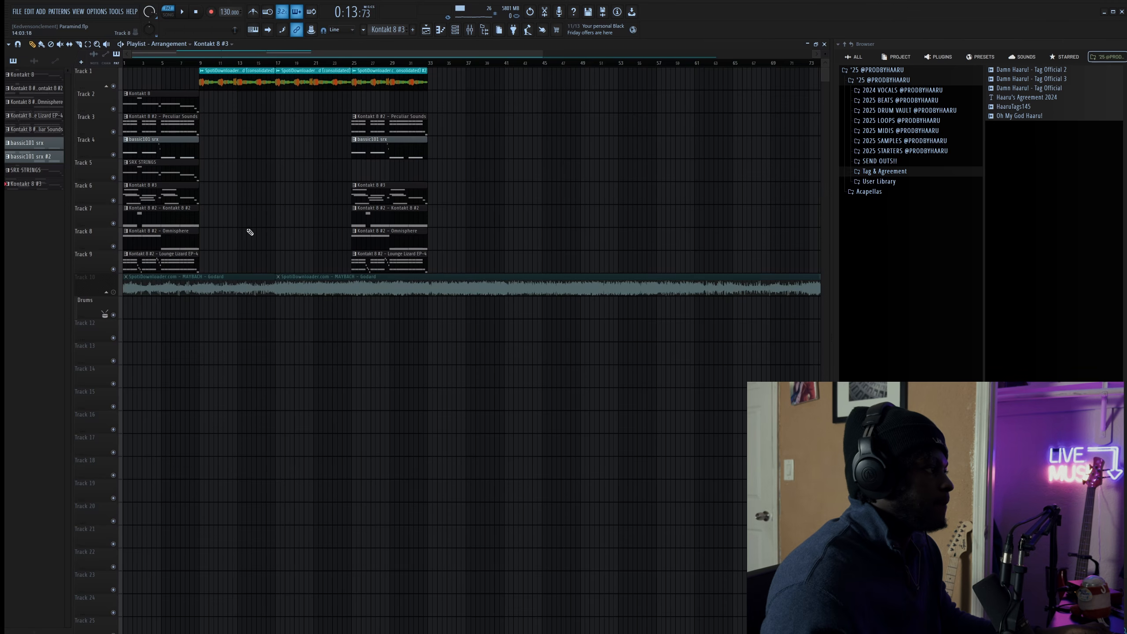
- Solo Track 7, play it, and open Kontakt 8 #2's channel settings
right_click(117, 222)
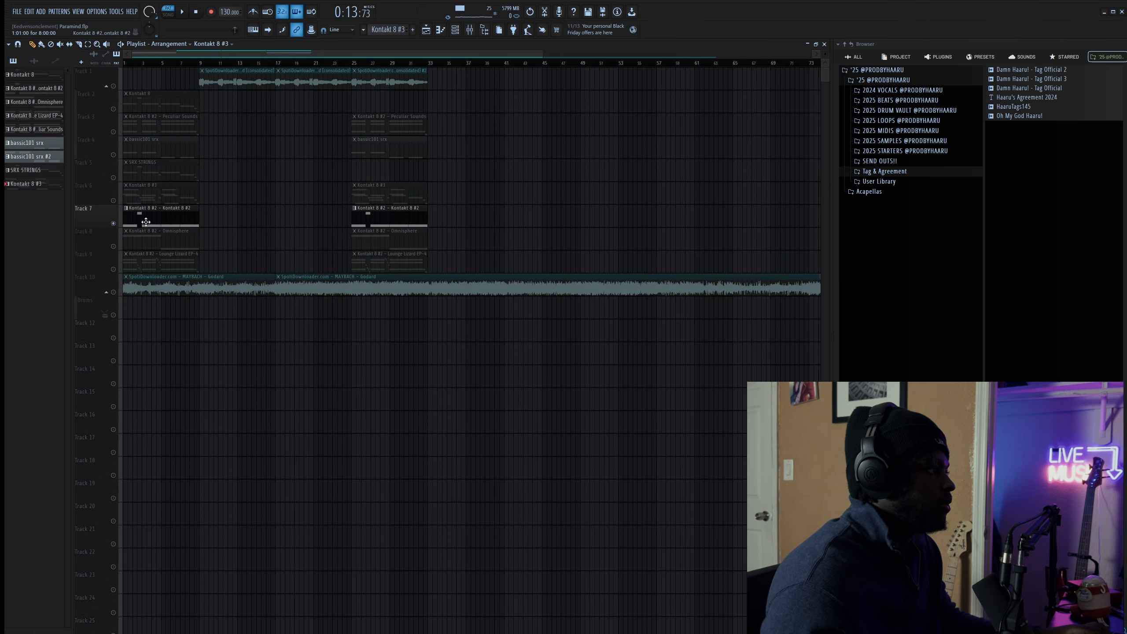
key(space)
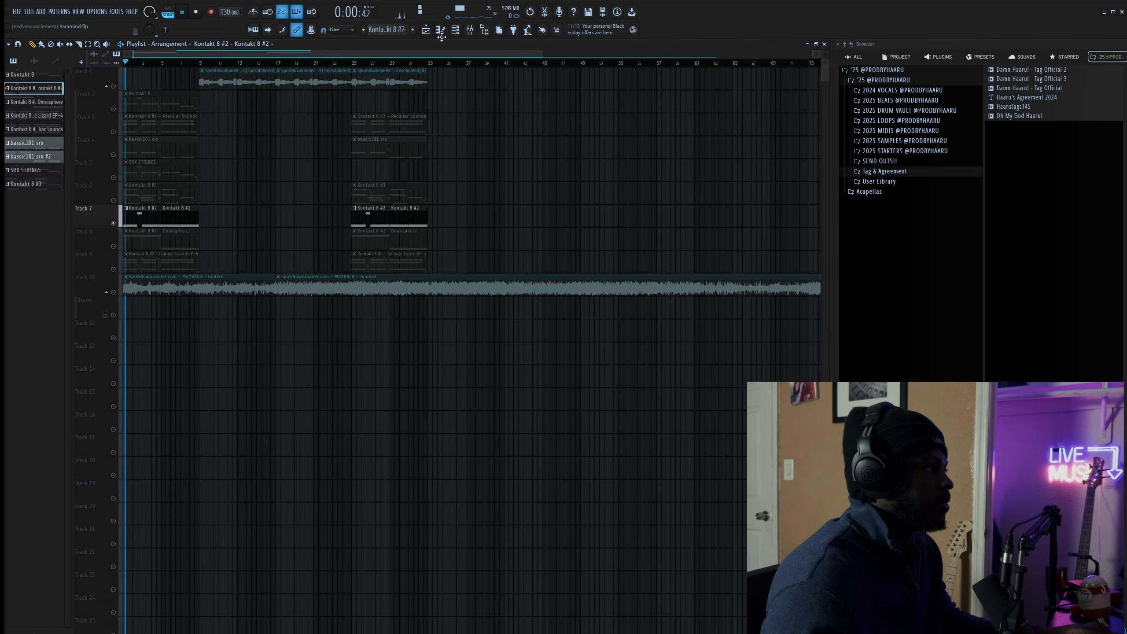
key(F6)
click(68, 92)
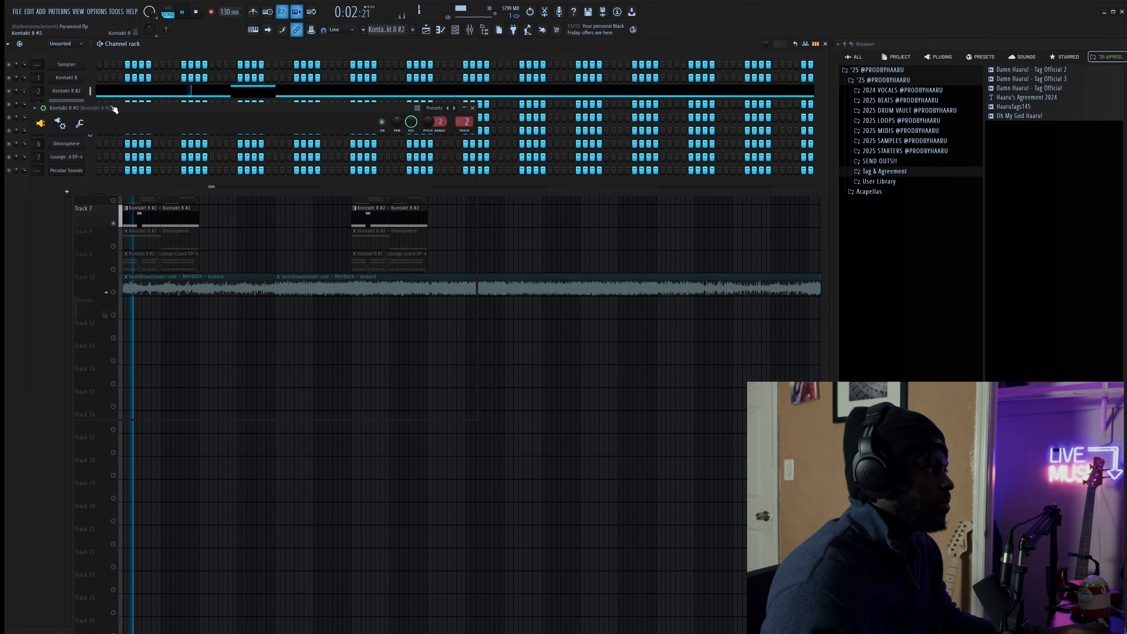
key(space)
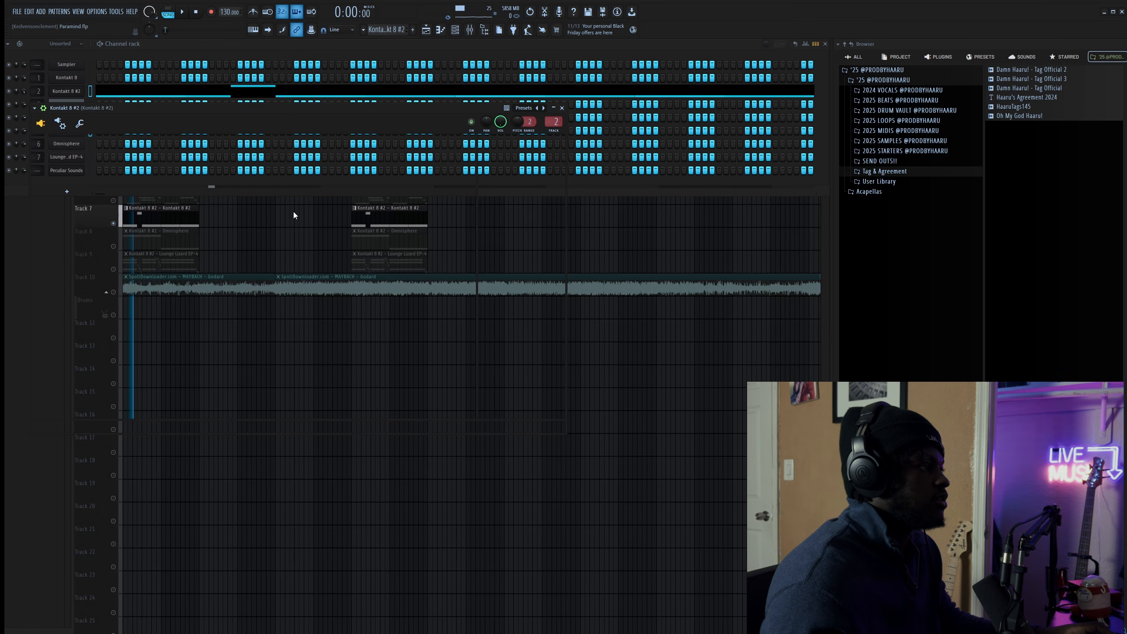
- Close the Kontakt 8 #2 settings and Channel rack, and play the arrangement
key(Escape)
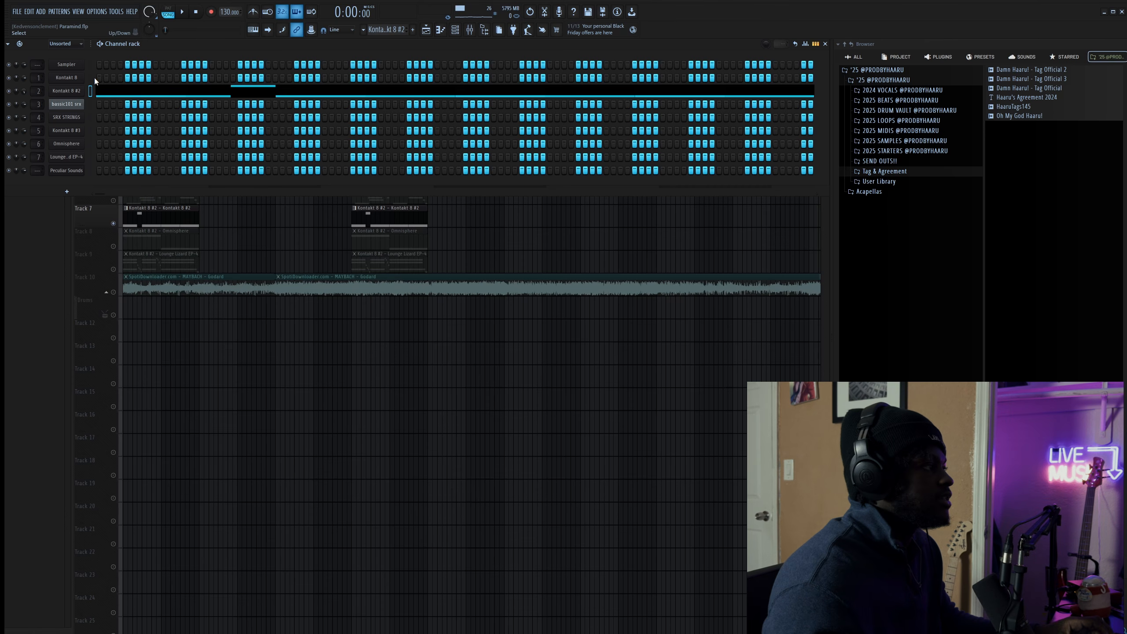
key(F6)
key(space)
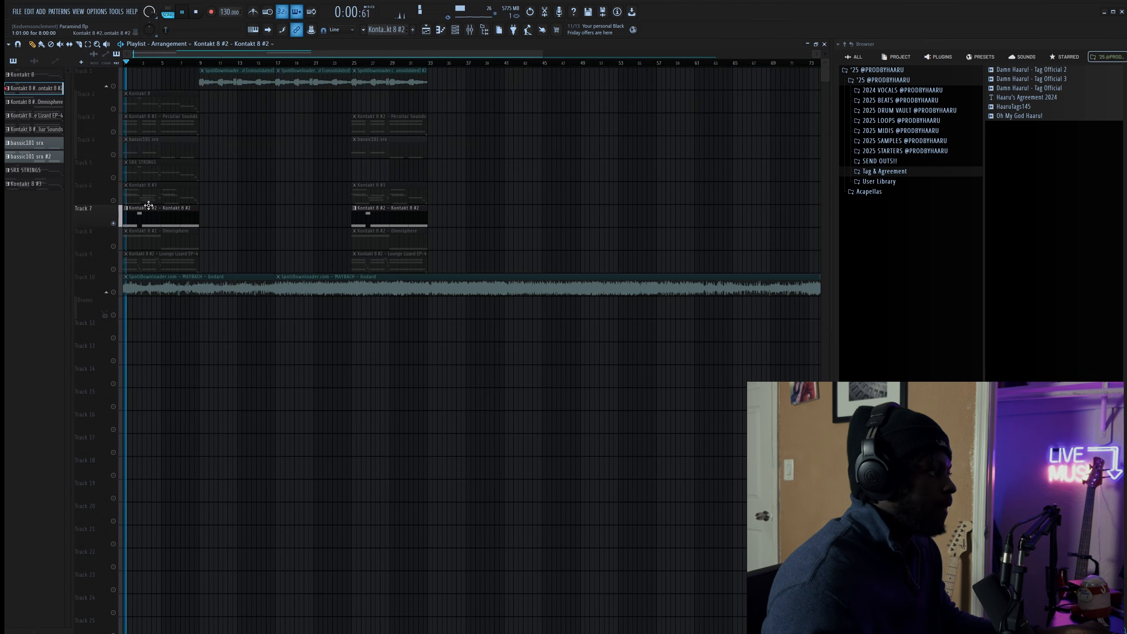
key(F9)
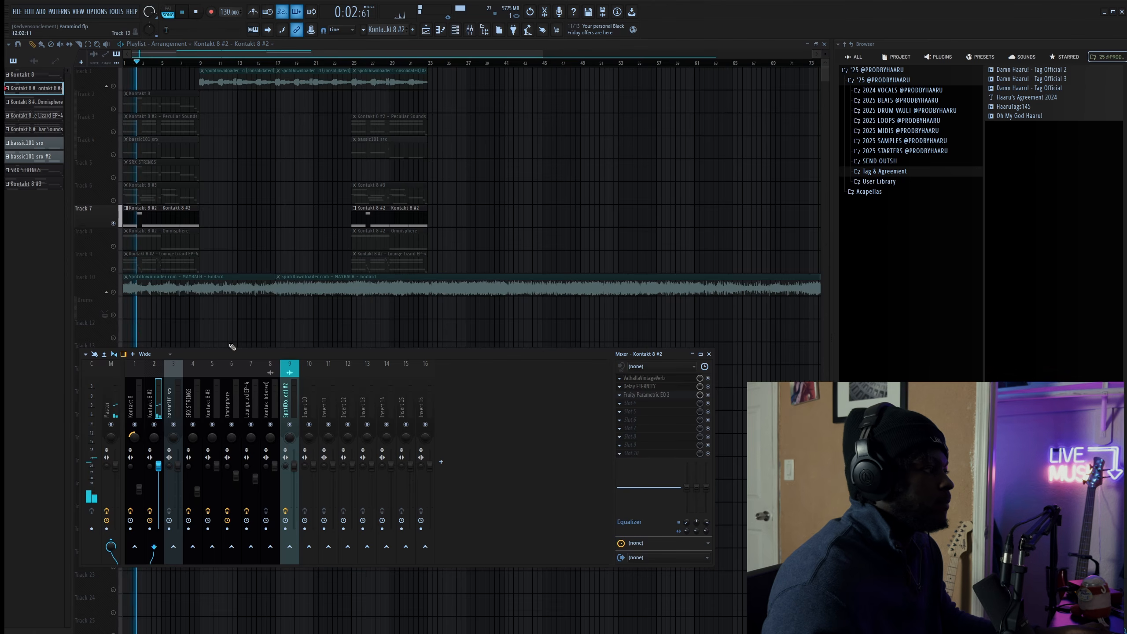
key(space)
click(665, 379)
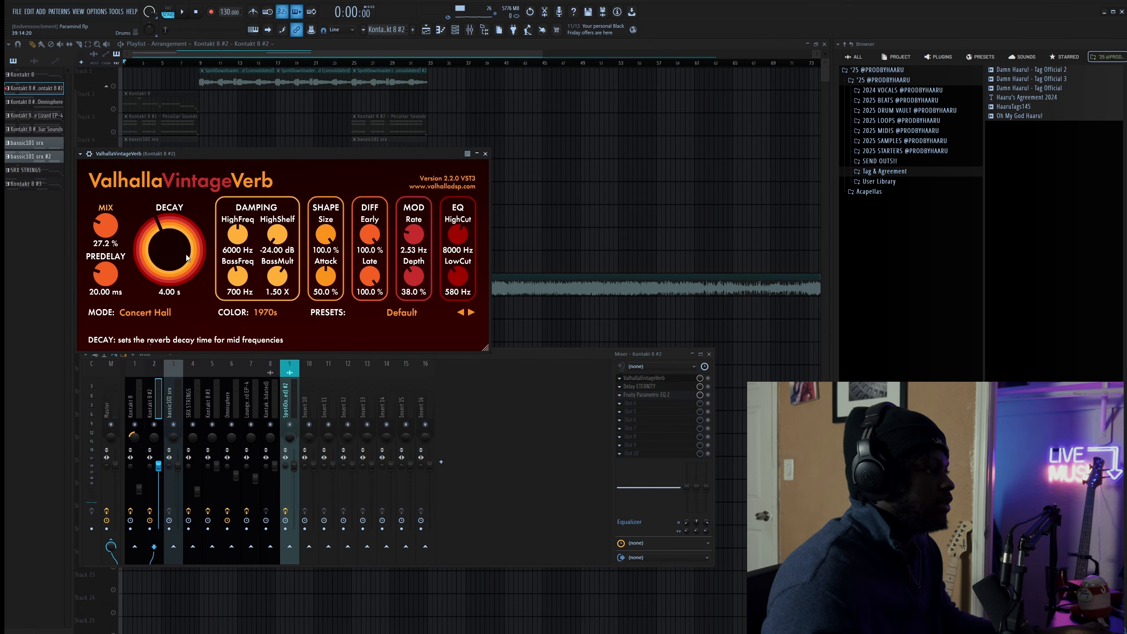
click(647, 386)
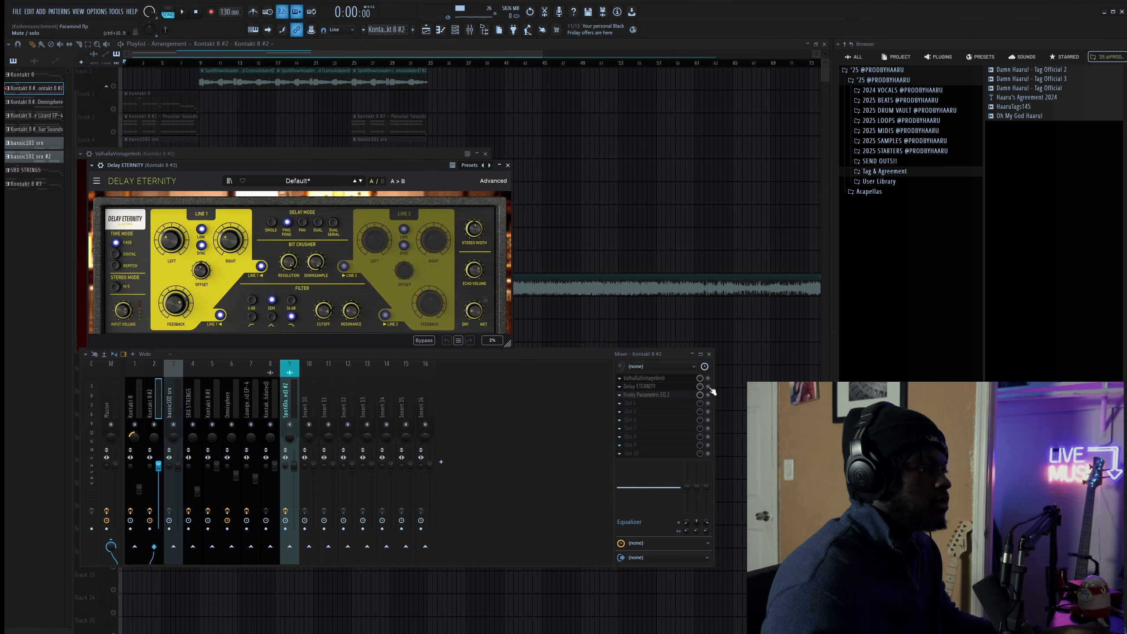
key(space)
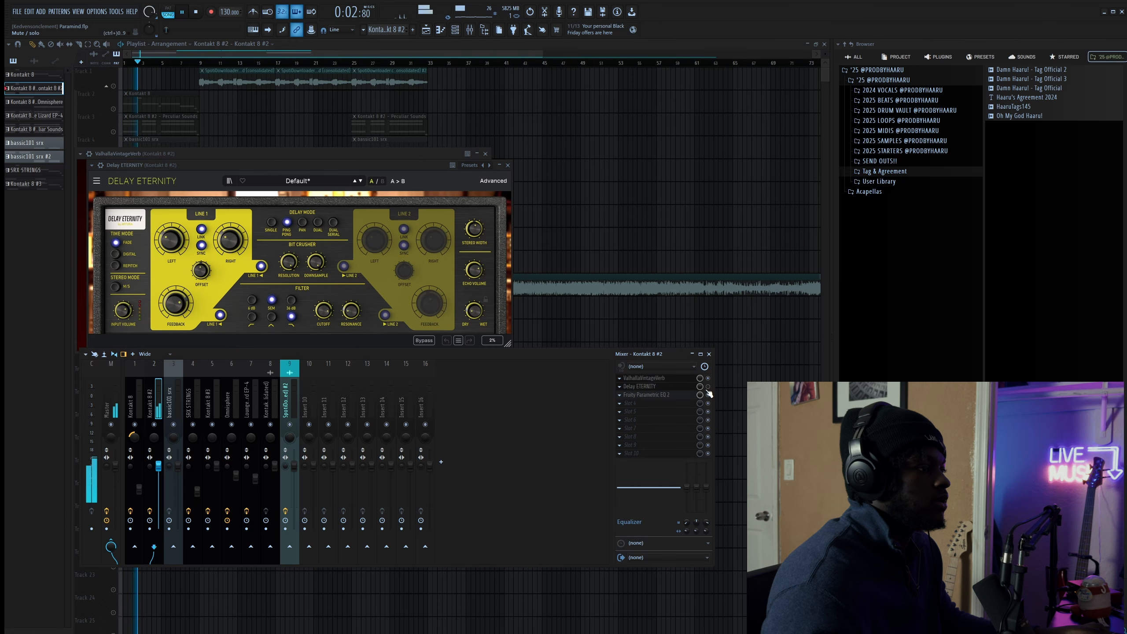
key(space)
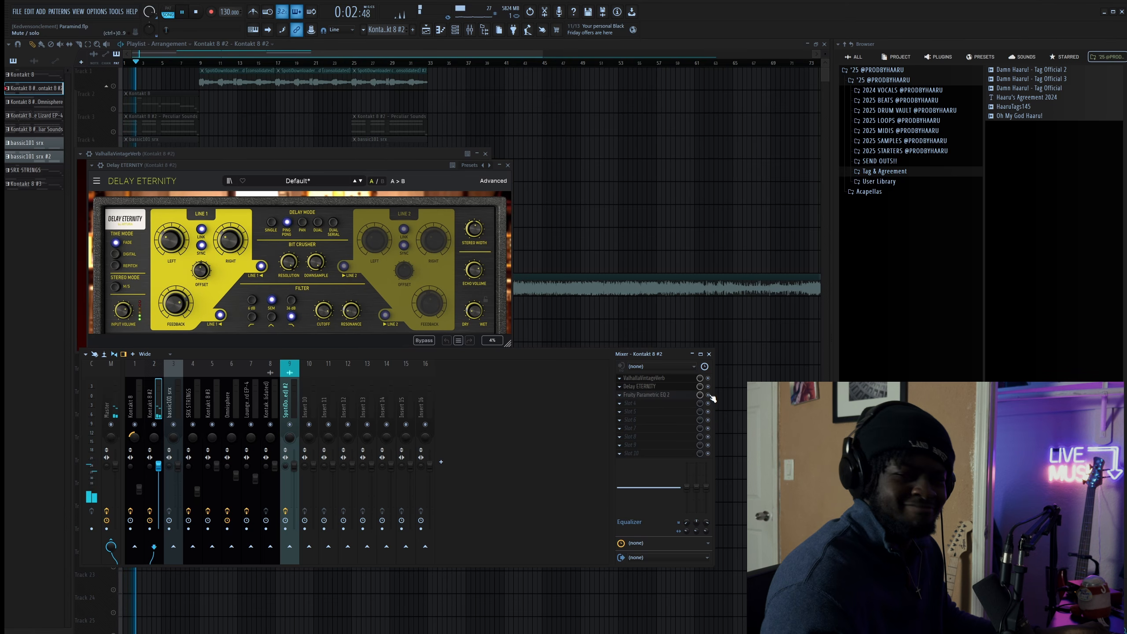
key(space)
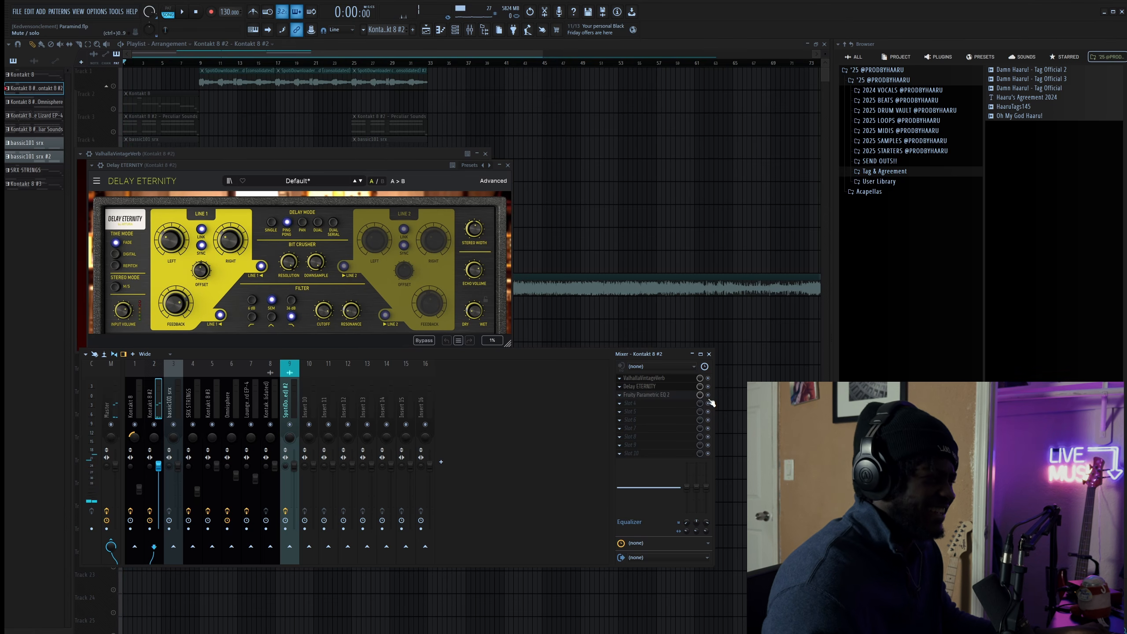
click(666, 395)
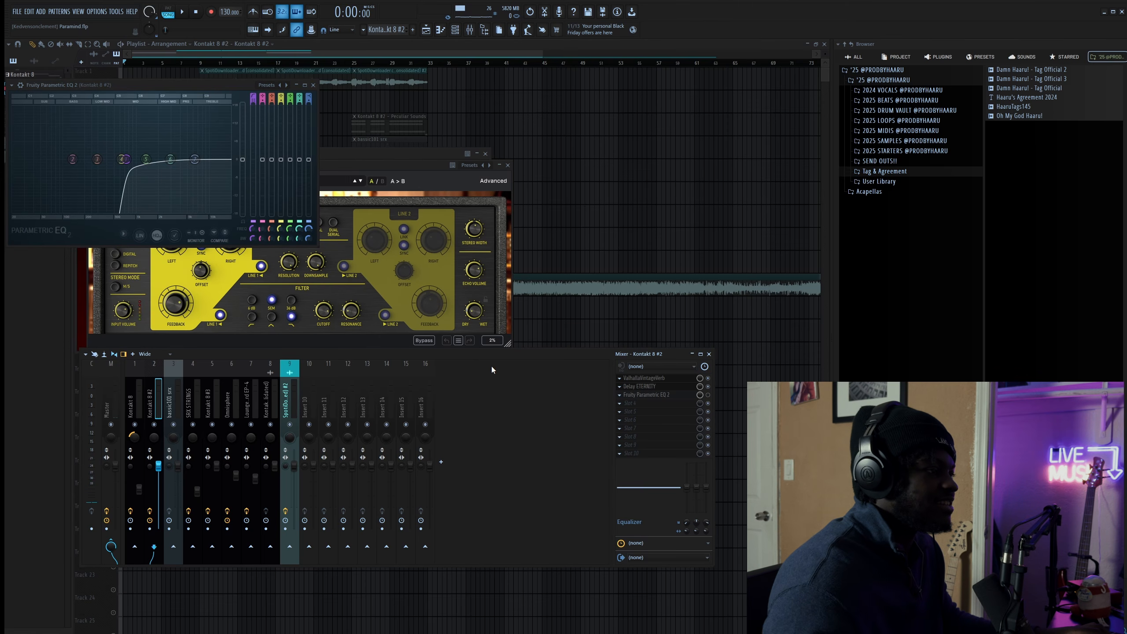
key(space)
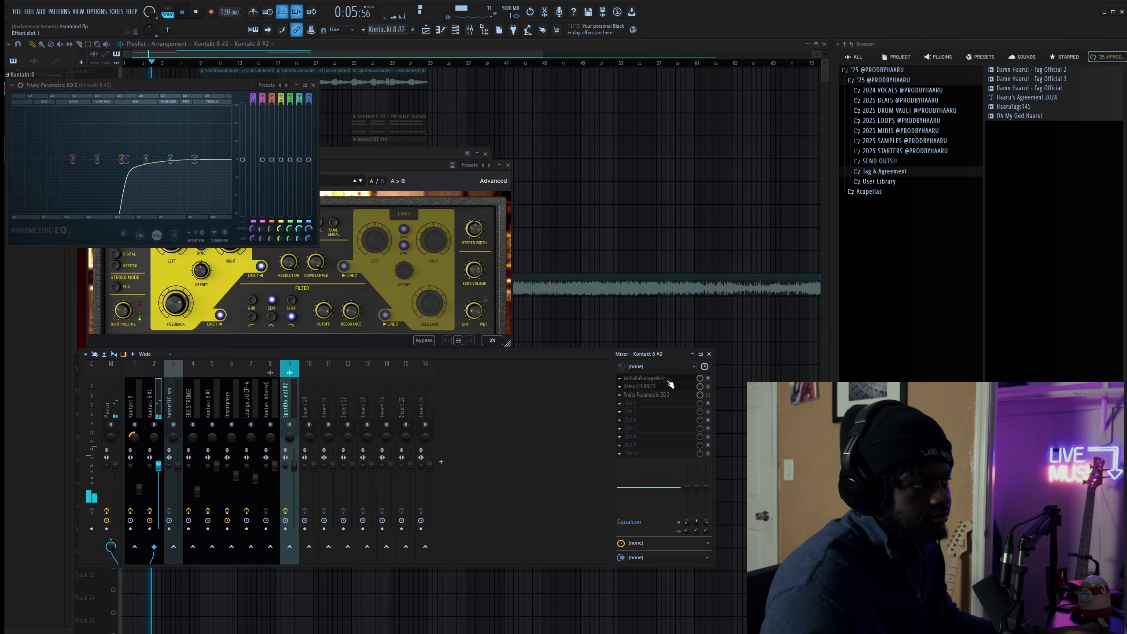
key(space)
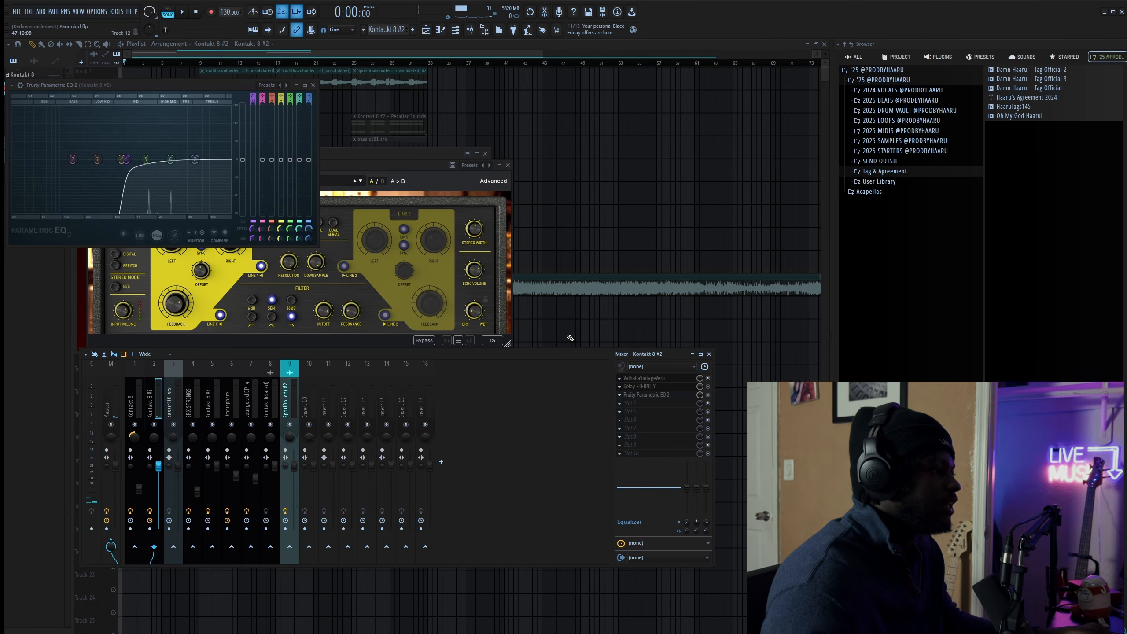
key(F12)
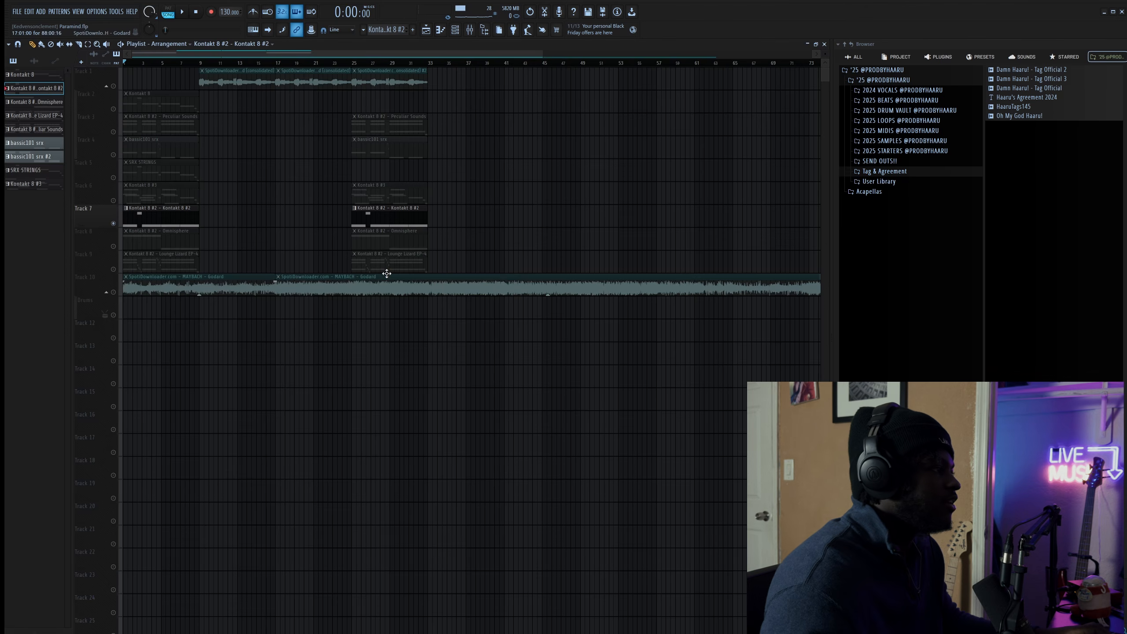
- Solo Track 8, audition the Omnisphere part, and select the Omnisphere pattern
click(113, 243)
key(space)
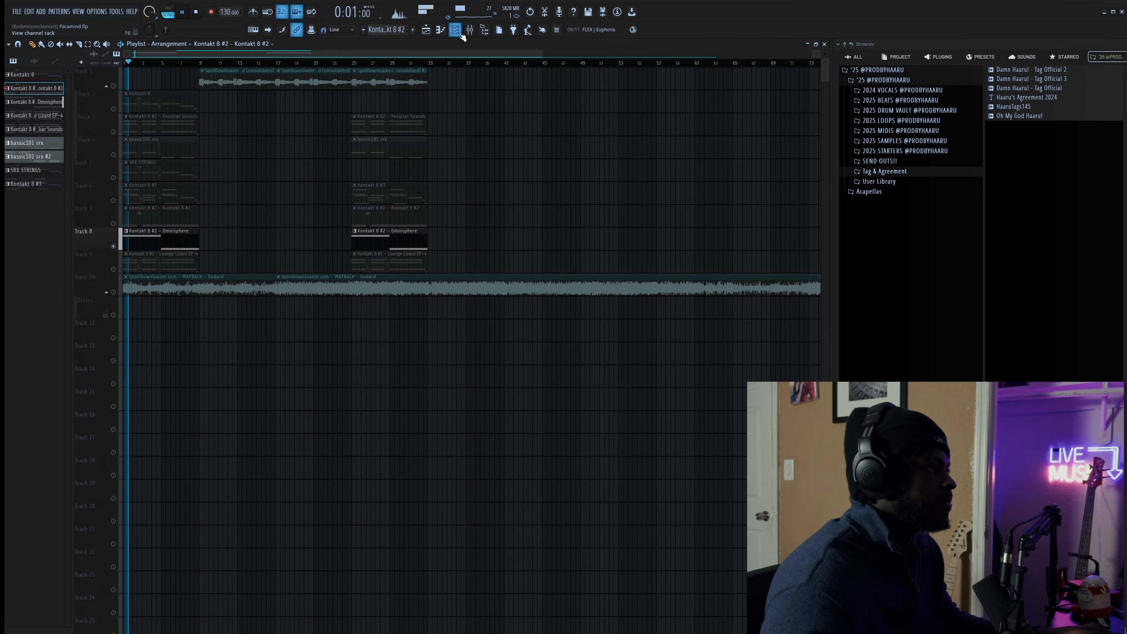
key(F6)
key(space)
click(177, 243)
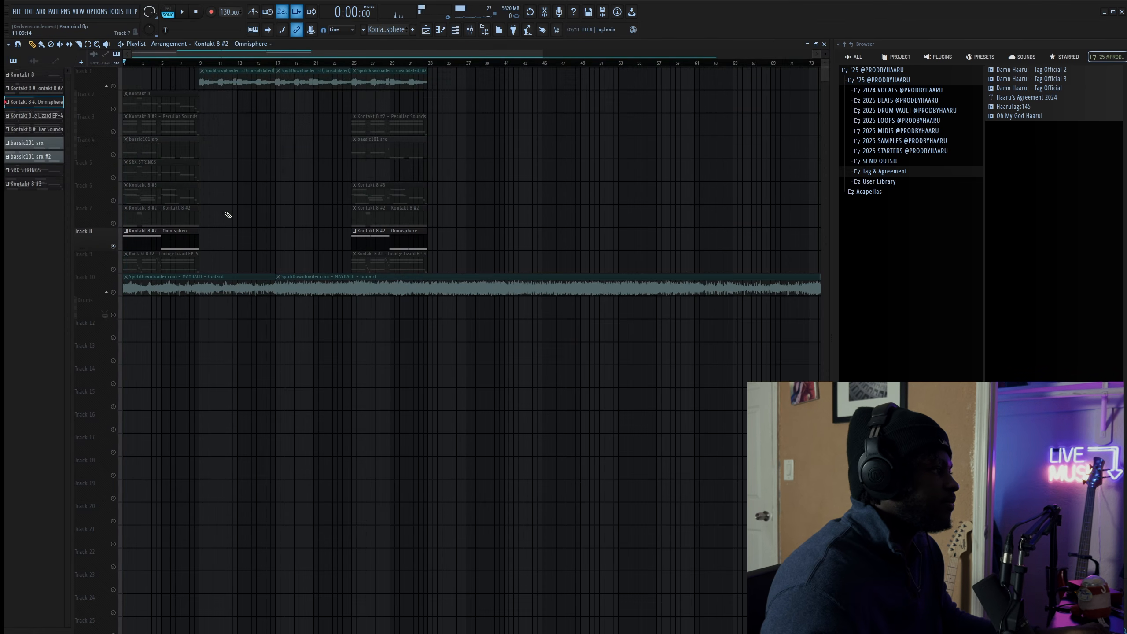
- Check Omnisphere's Echoes of a Classic Era patch, then play with its Delay Eternity/ValhallaVintageVerb insert shown
click(459, 32)
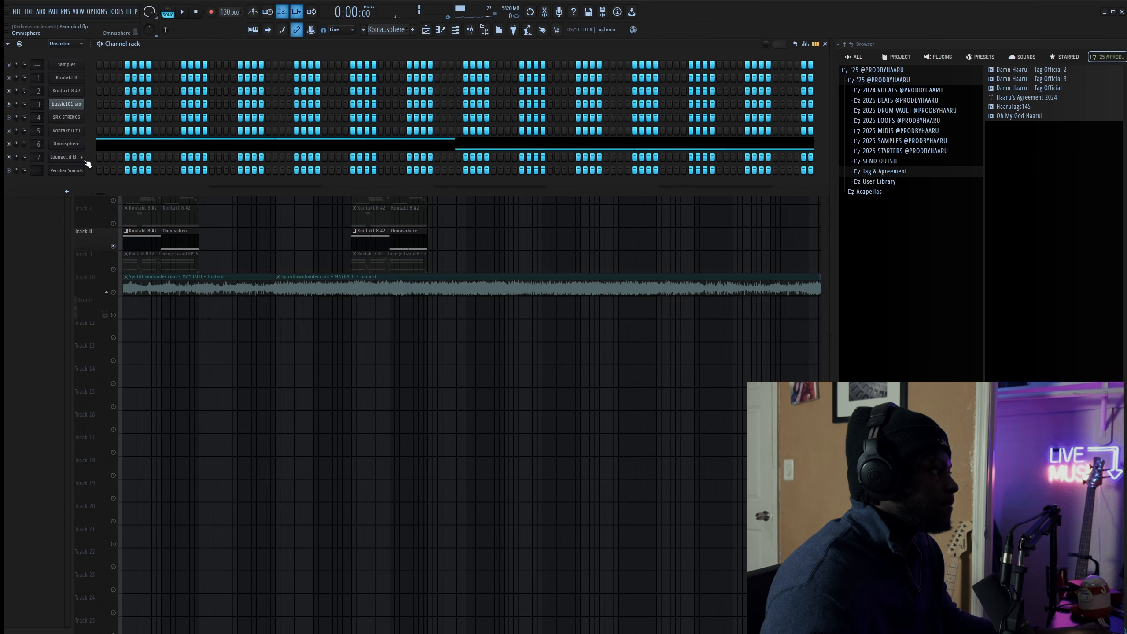
click(75, 145)
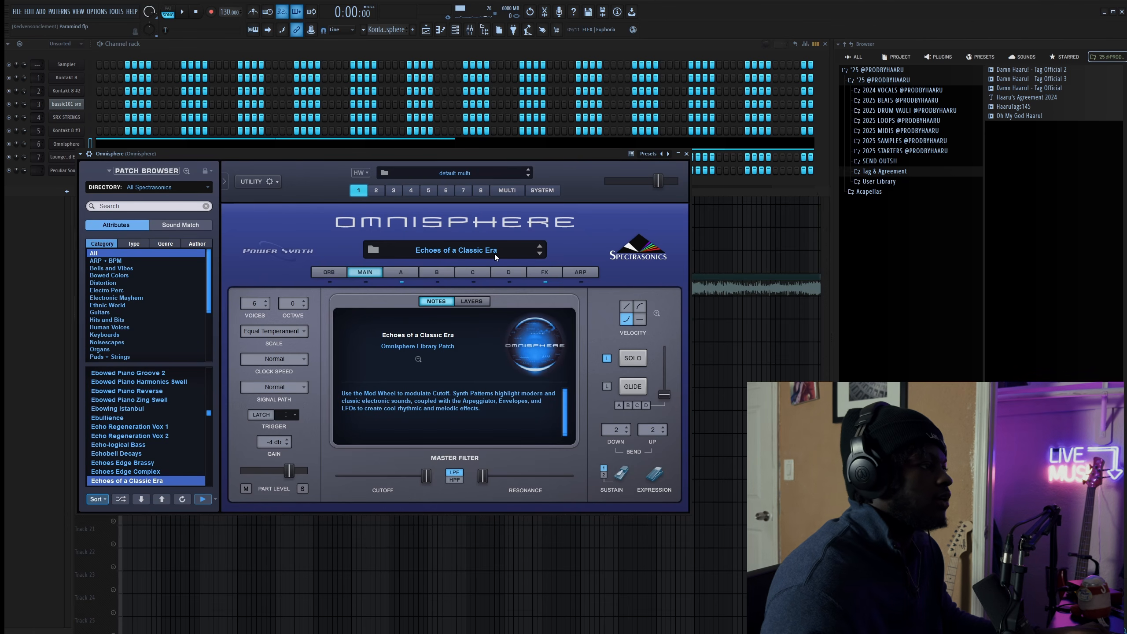
click(686, 154)
key(space)
key(F9)
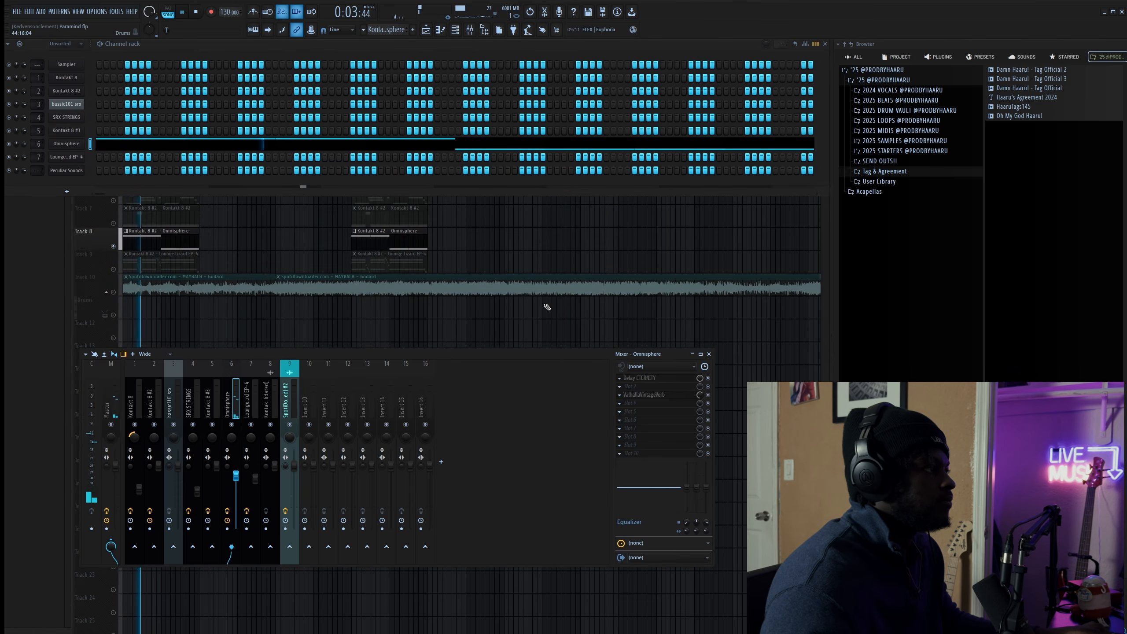
- Stop playback and inspect Omnisphere's Delay Eternity and ValhallaVintageVerb effects, closing each window
key(space)
click(652, 379)
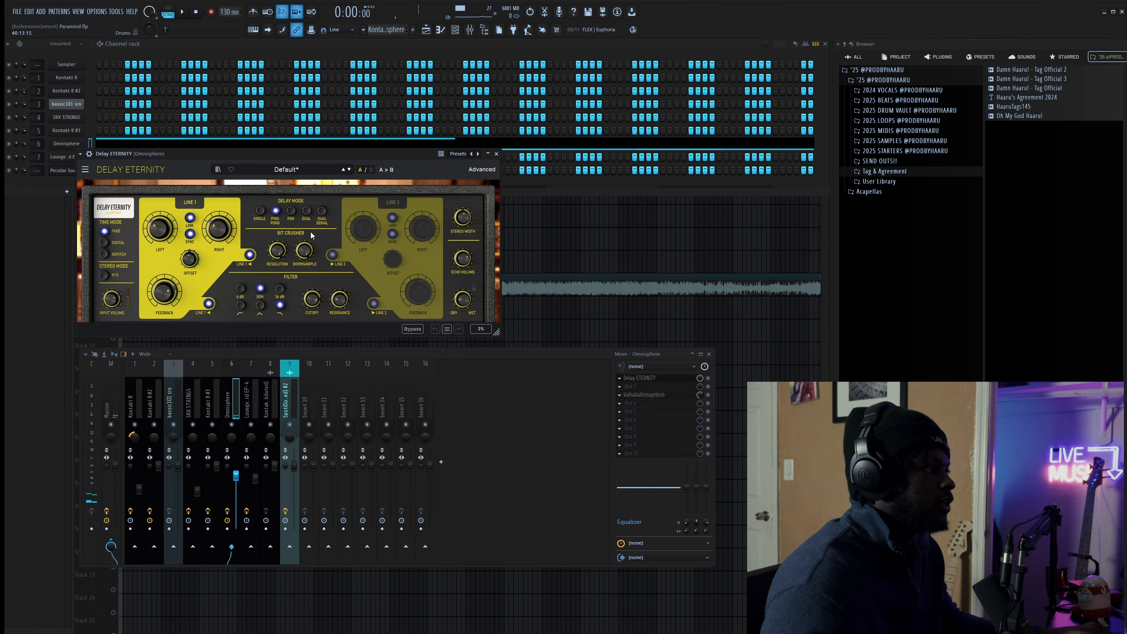
click(497, 154)
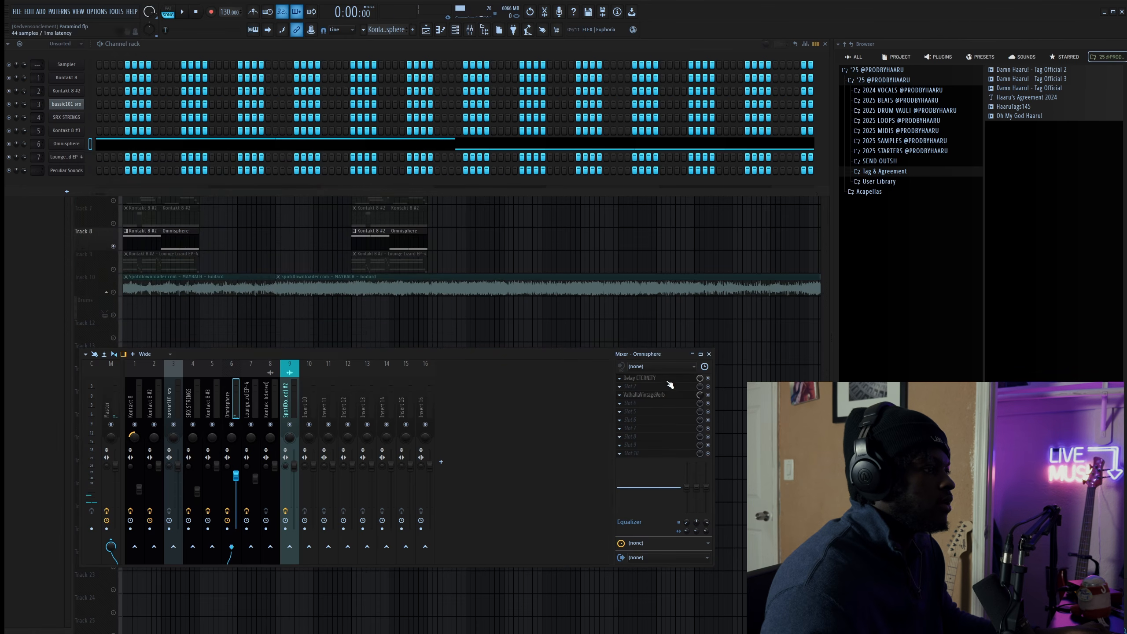
click(650, 398)
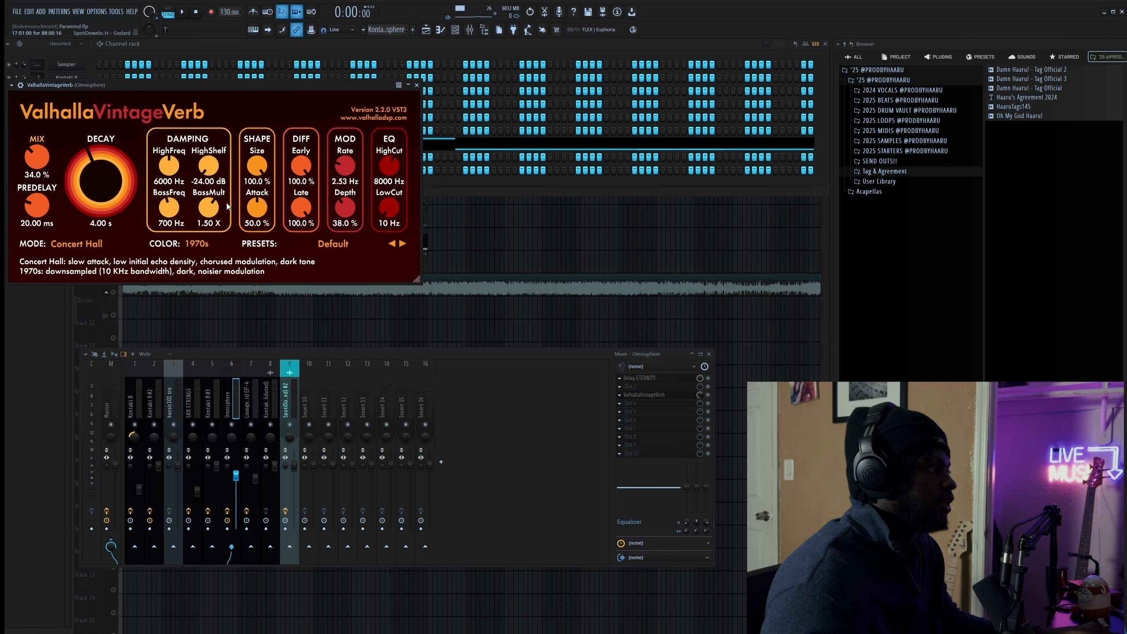
click(416, 85)
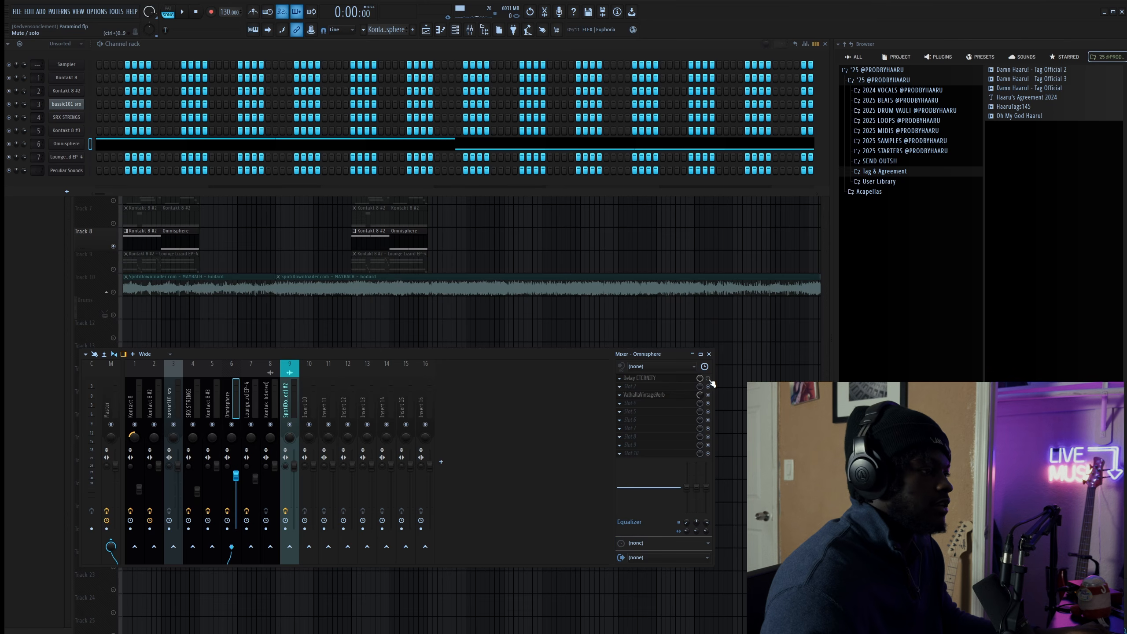
- Play the beat, stop it, and solo Track 9's Lounge Lizard EP-4 part
key(space)
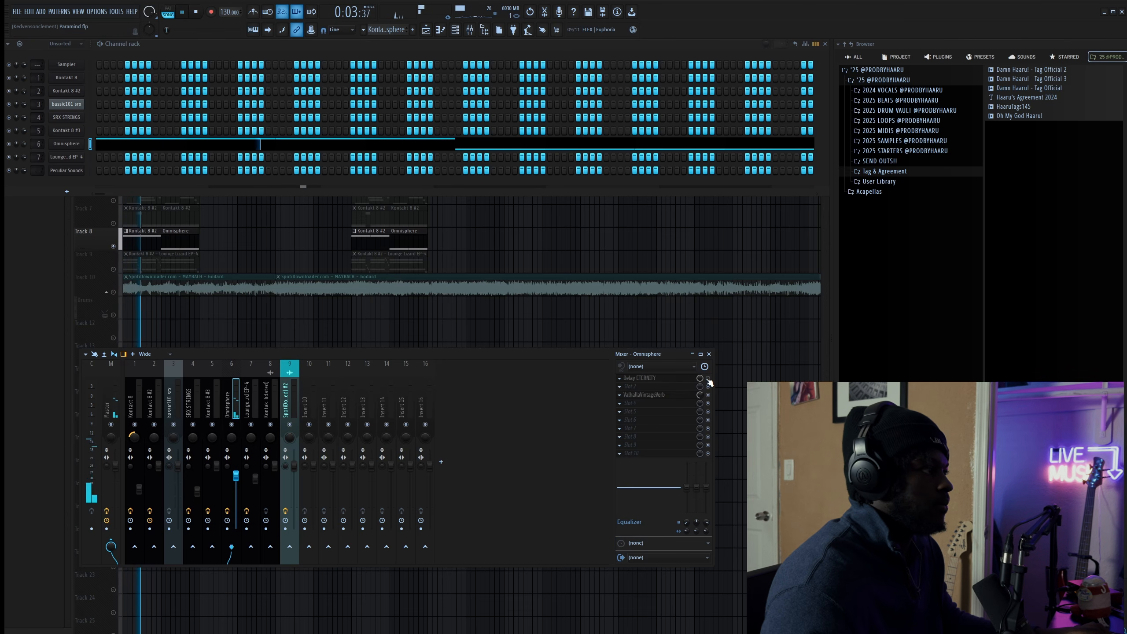
key(space)
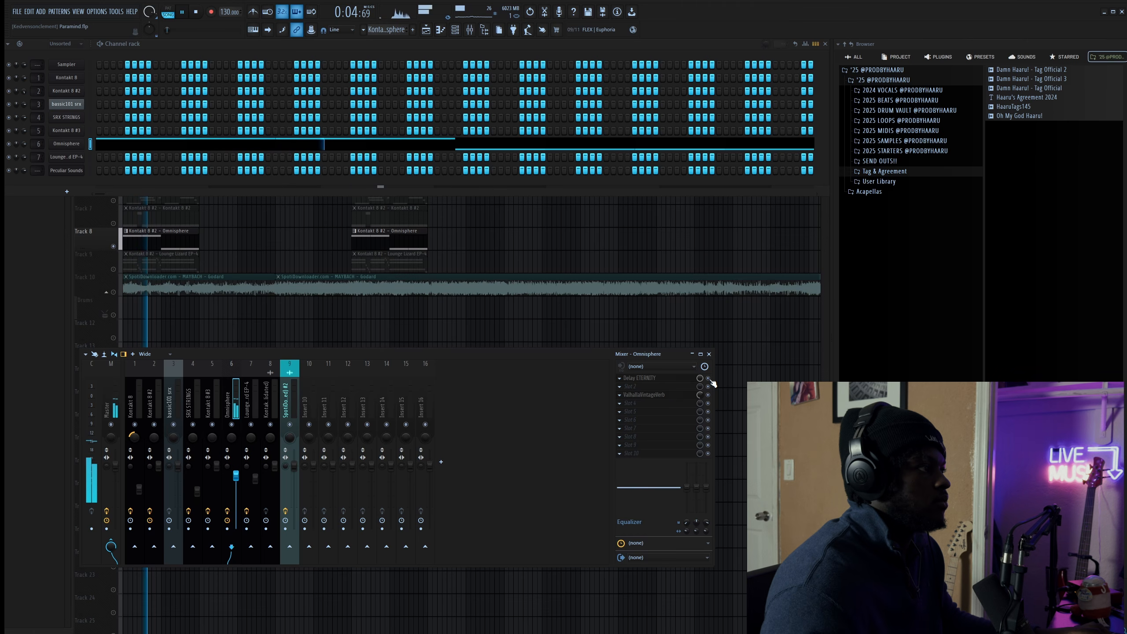
key(space)
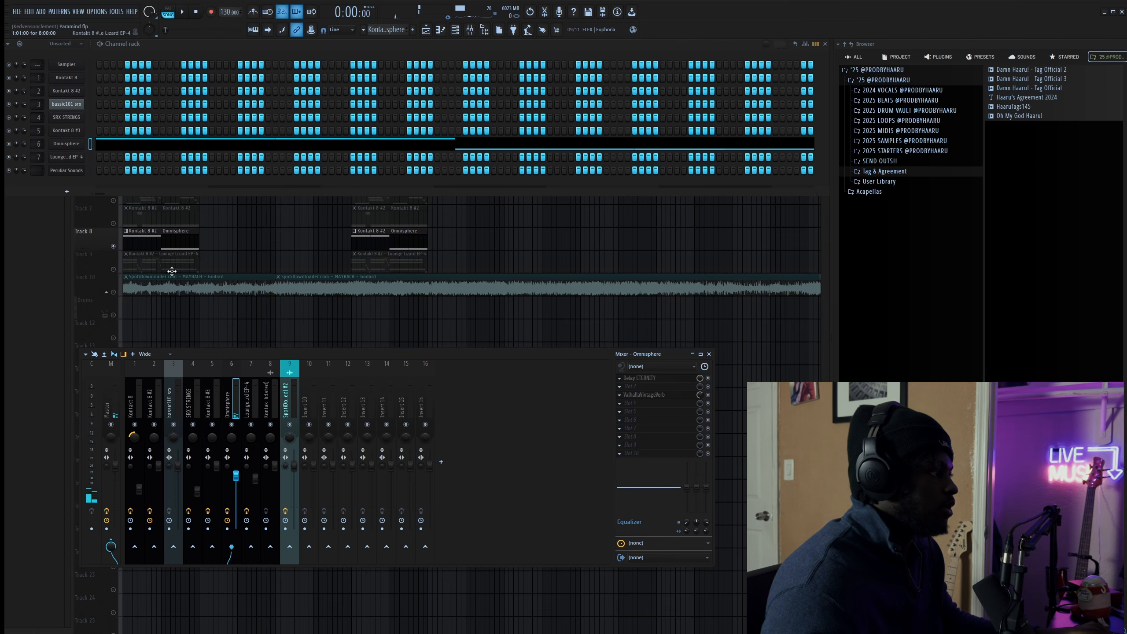
right_click(114, 270)
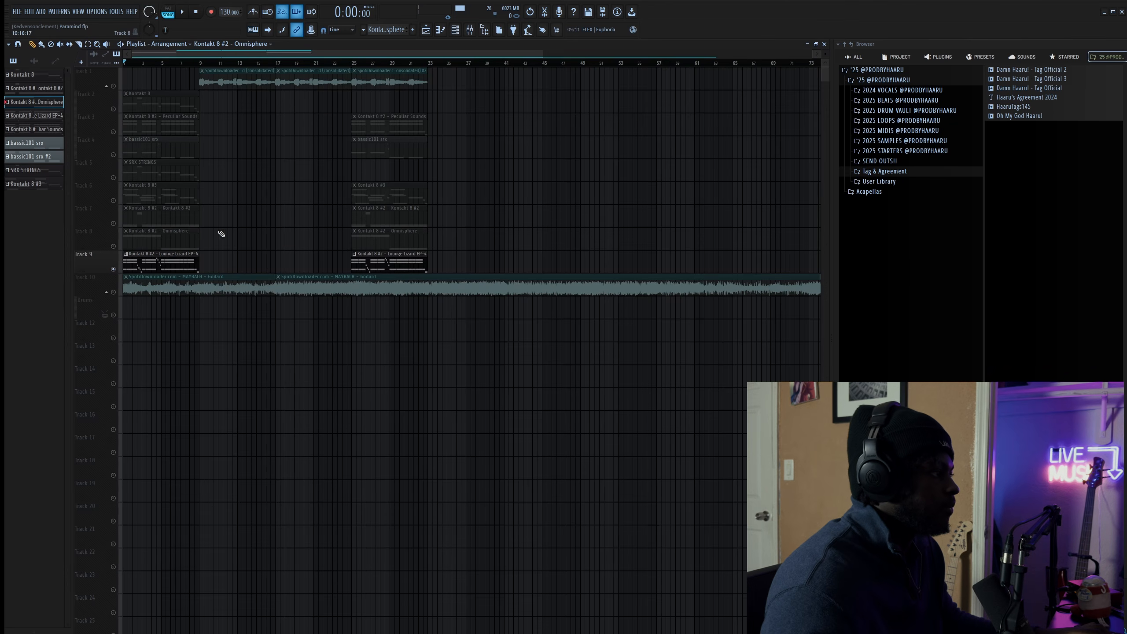
- Make Lounge Lizard EP-4 the current pattern and view its notes in the piano roll during playback
click(160, 258)
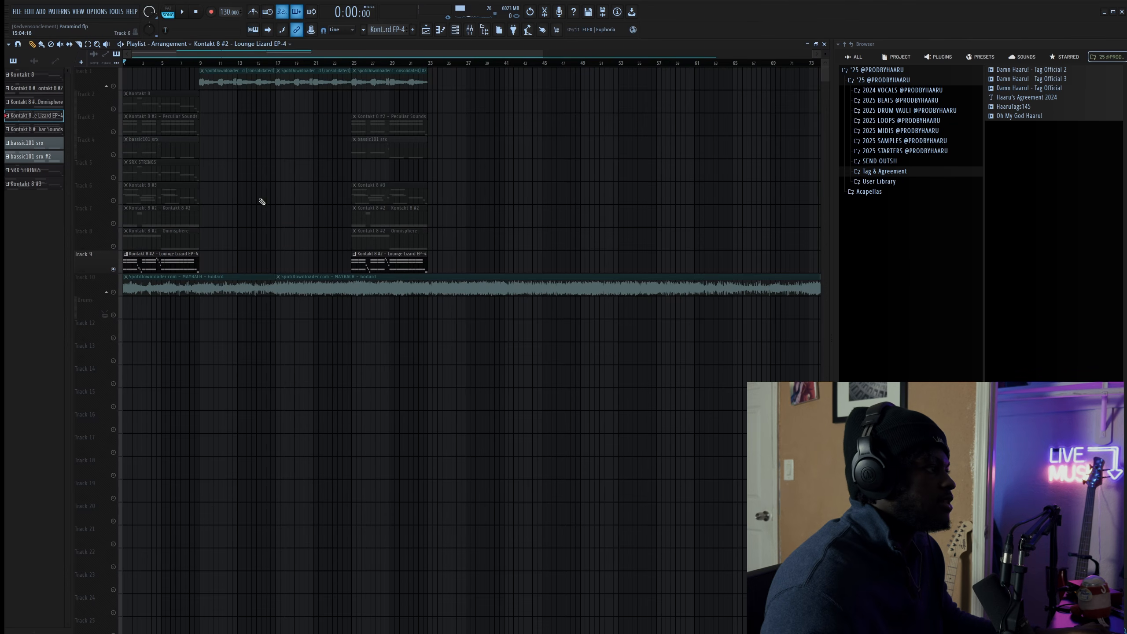
click(454, 30)
key(space)
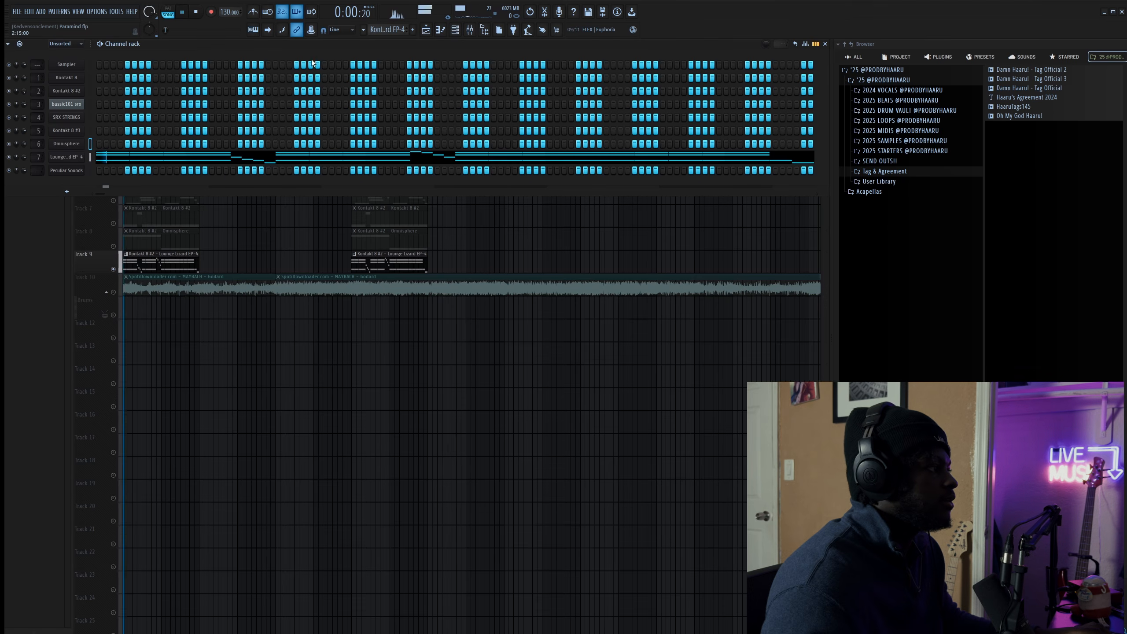
click(228, 156)
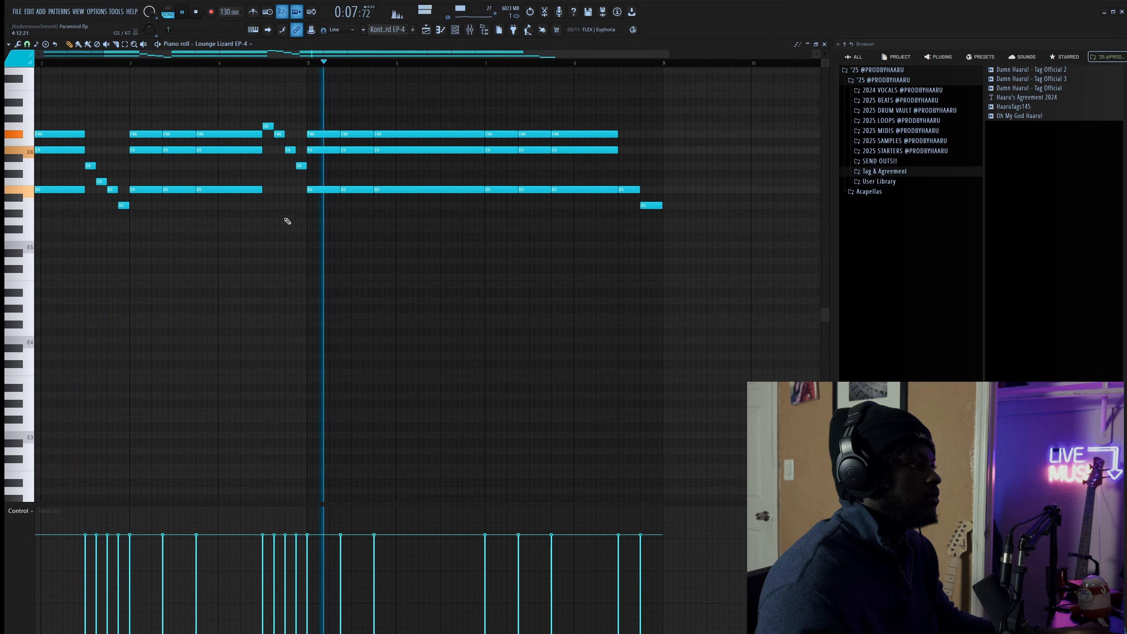
key(space)
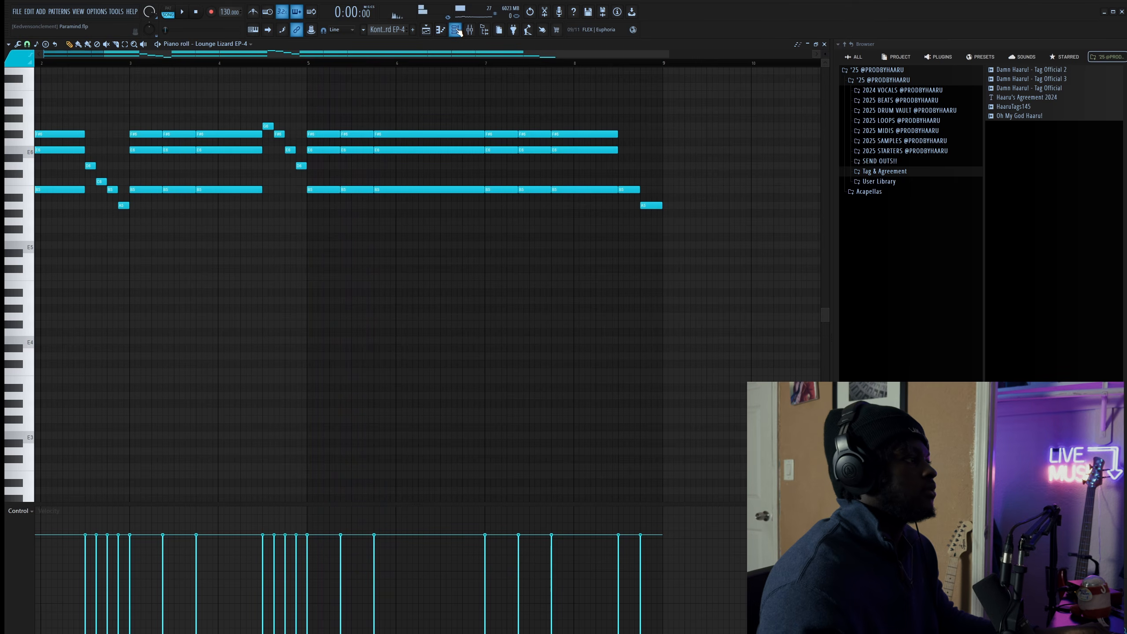
click(457, 30)
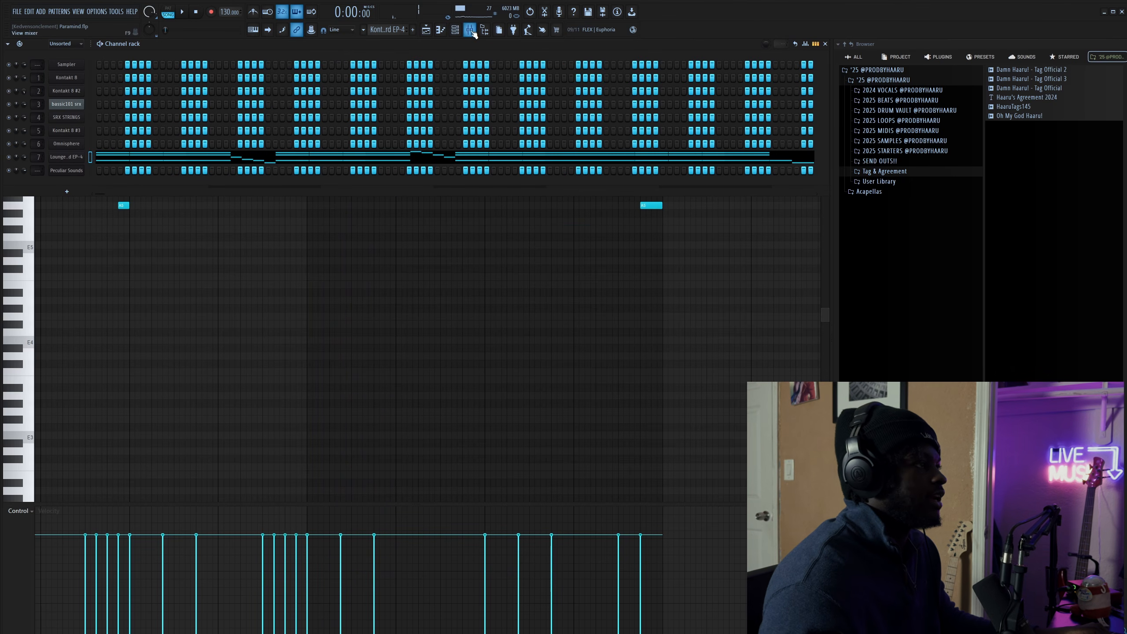
- Check the ValhallaVintageVerb on the Lounge Lizard EP-4 mixer track, then return to the Playlist
click(1118, 13)
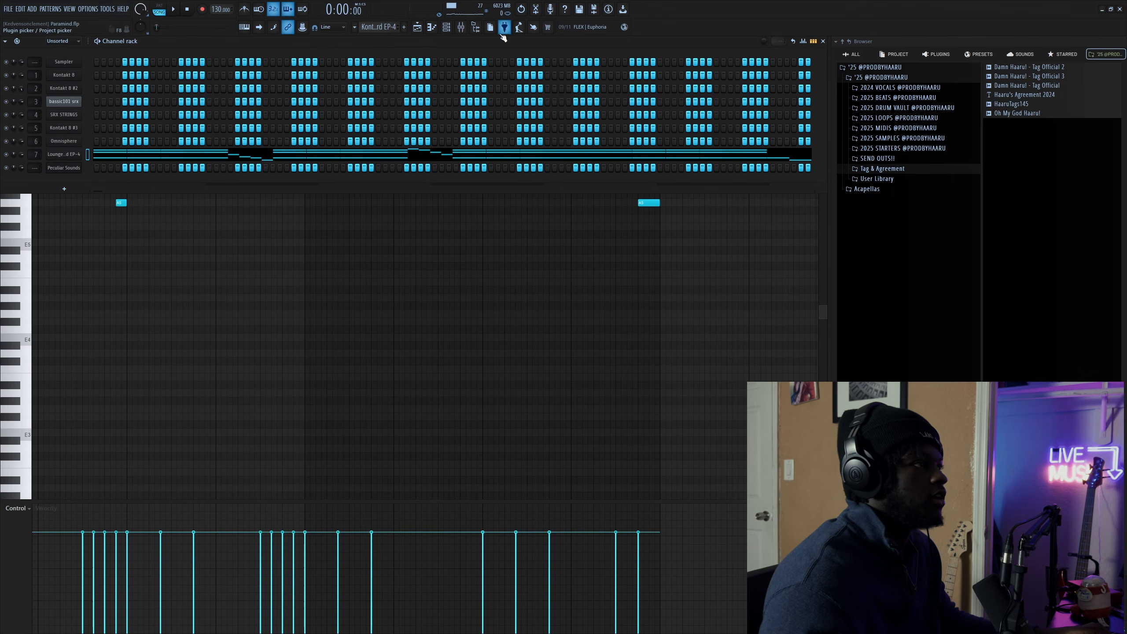
click(469, 28)
key(space)
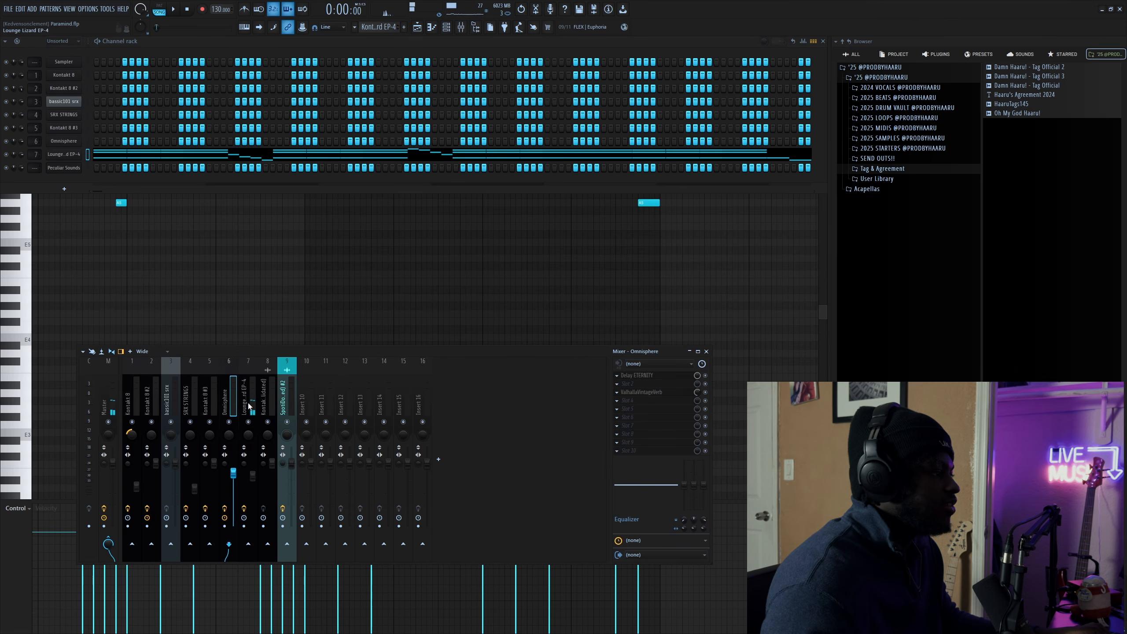
click(249, 405)
click(639, 376)
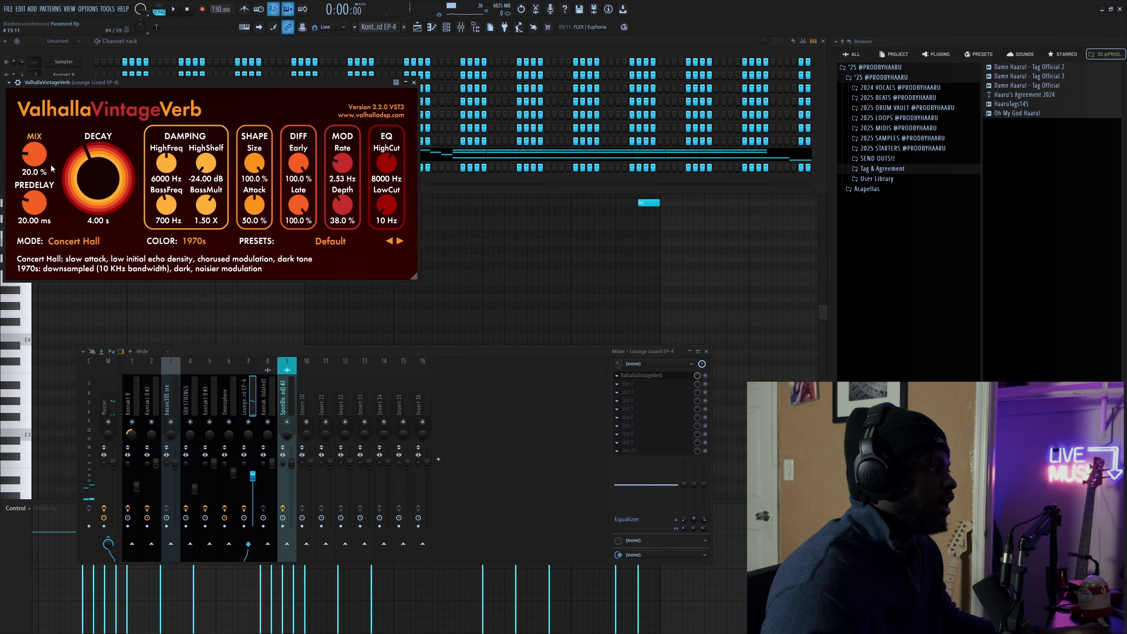
click(413, 82)
click(822, 42)
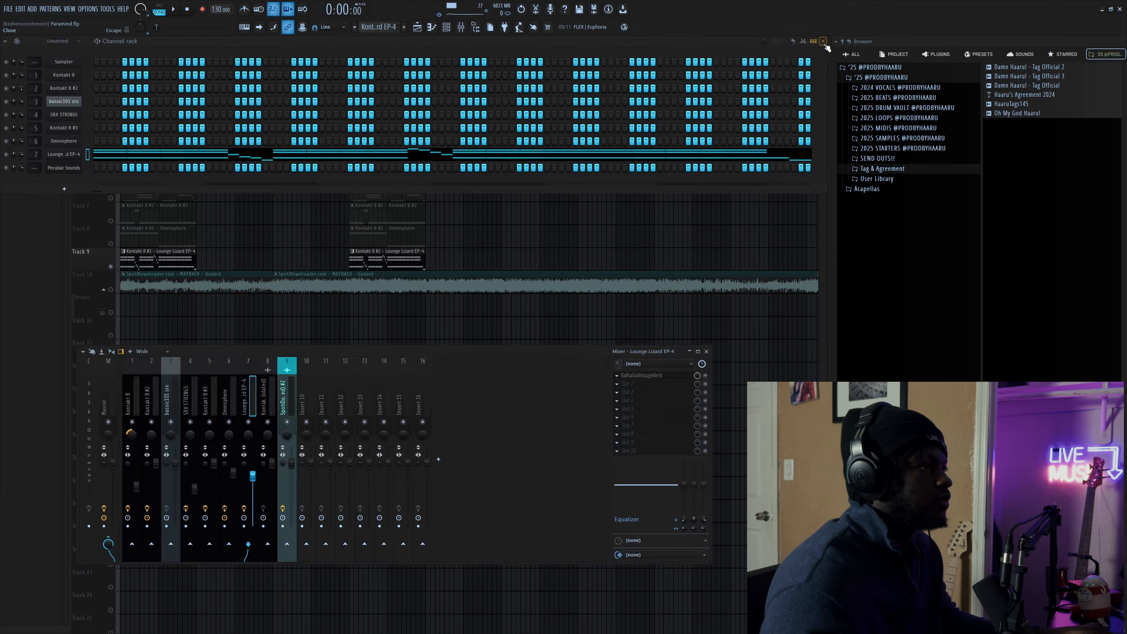
click(189, 258)
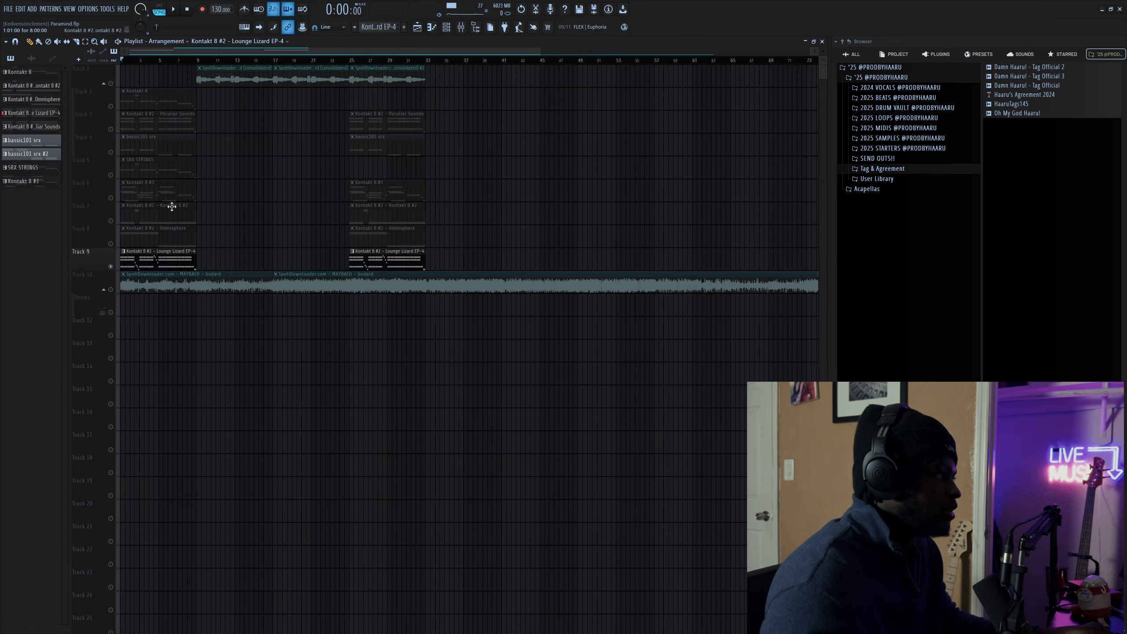
- Review the Peculiar Sounds notes and the Lounge Lizard D6, C6, B5 and A5 notes
click(144, 127)
click(451, 27)
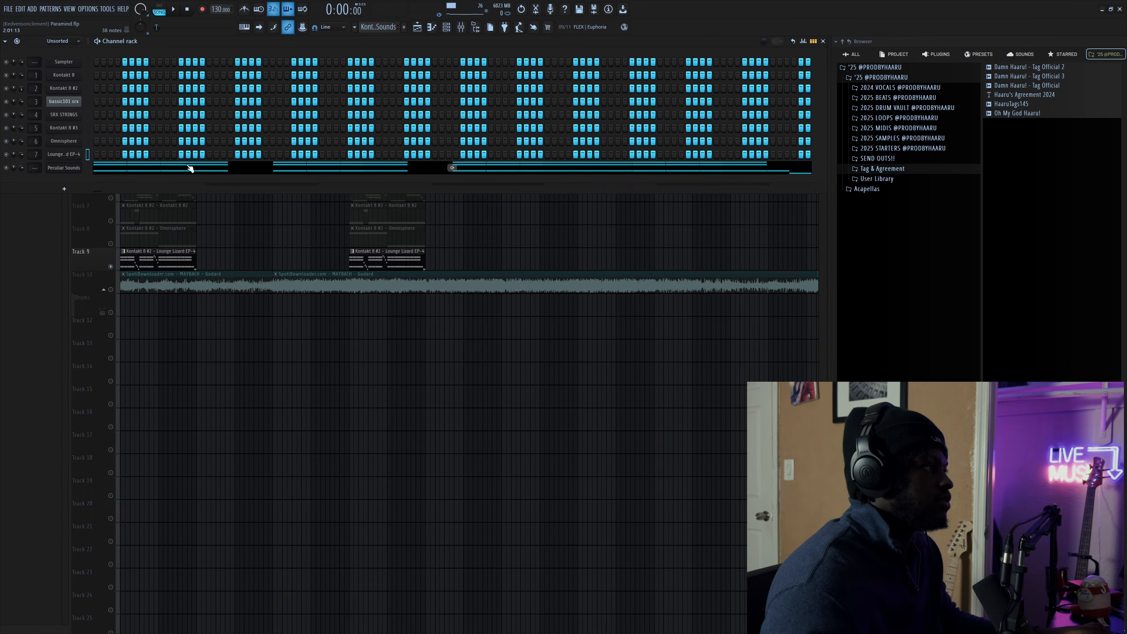
click(188, 168)
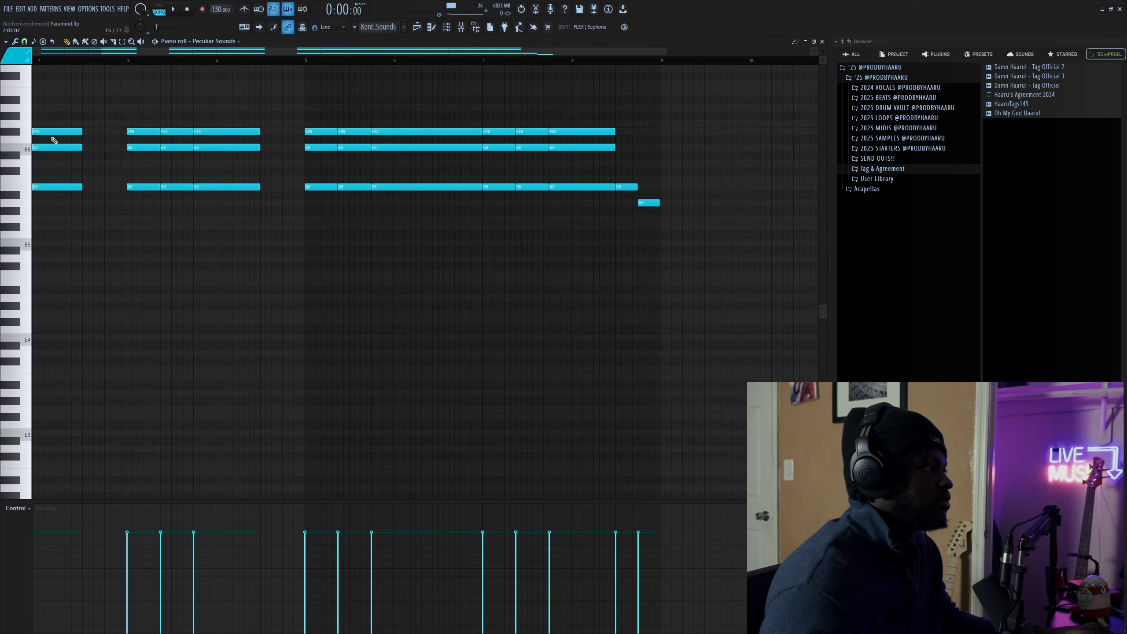
click(822, 41)
click(169, 205)
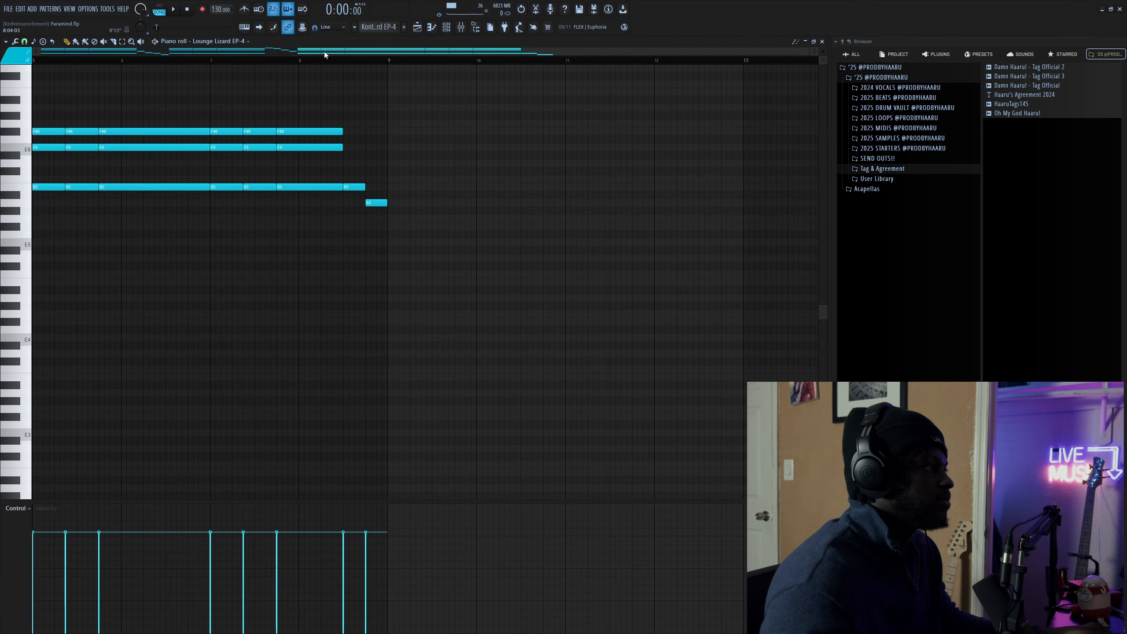
drag(324, 53, 70, 62)
drag(203, 240, 173, 96)
click(821, 42)
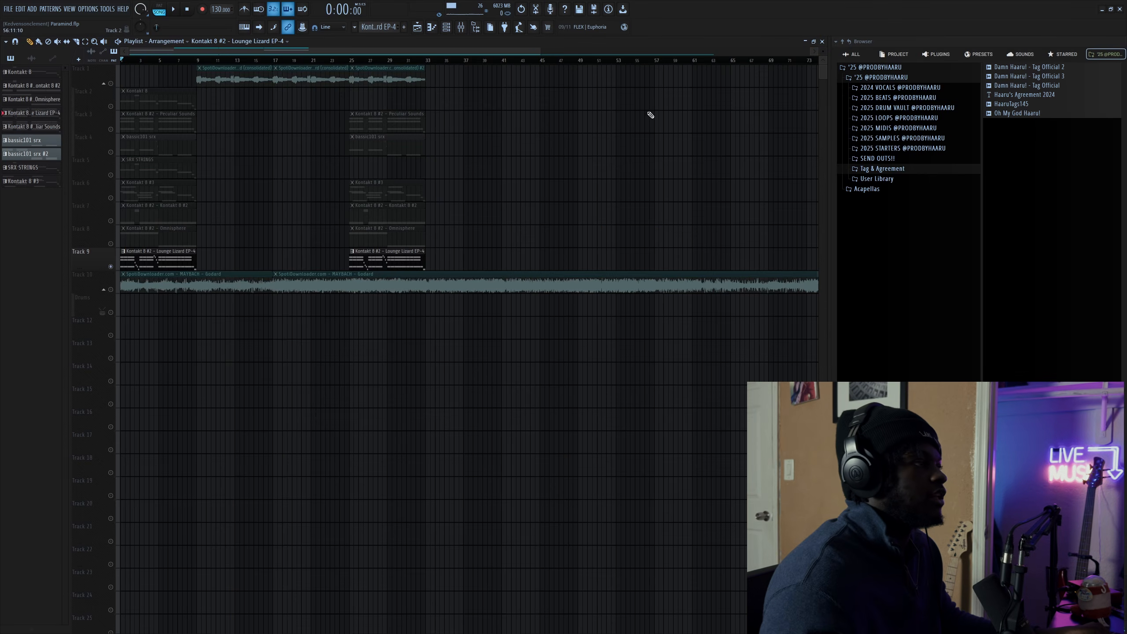
- Unsolo Track 9, mute the Godard sample on Track 10, and play the arrangement
right_click(111, 266)
drag(211, 262, 72, 103)
click(111, 289)
click(204, 307)
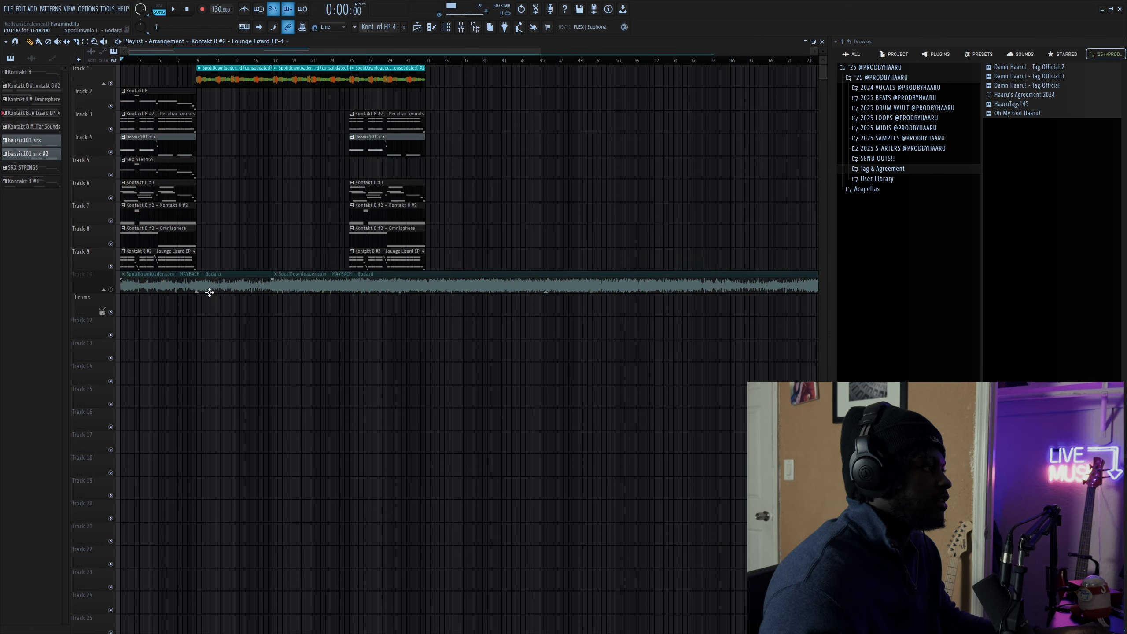
key(space)
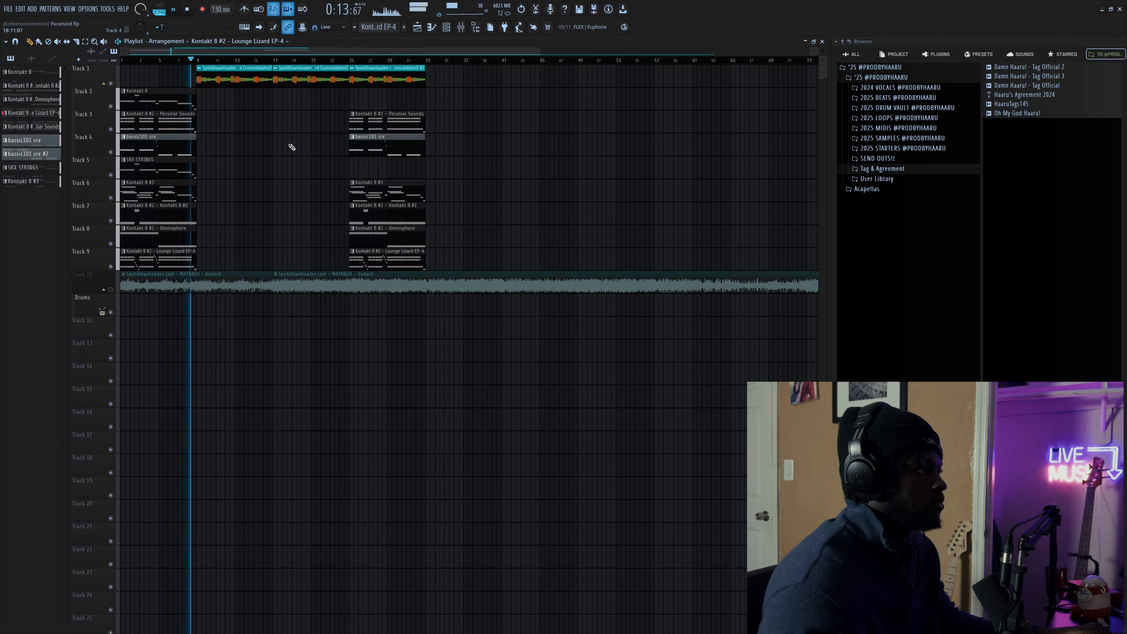
- Stop playback, select the Master mixer track, and open its ShaperBox 3 showing the Time curve
key(space)
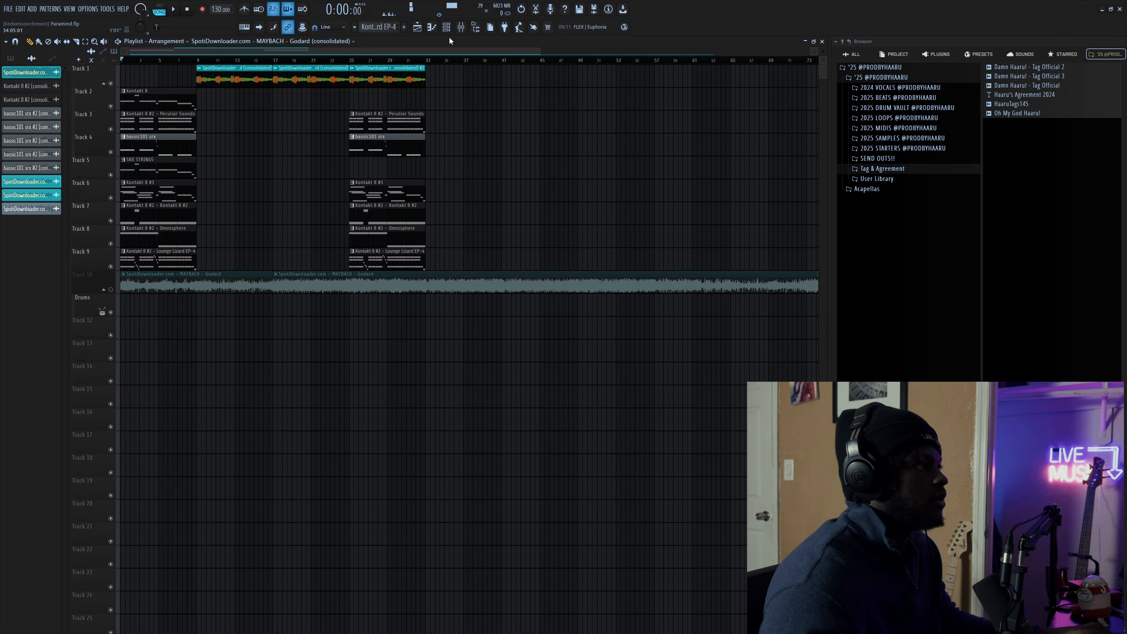
click(461, 28)
click(109, 399)
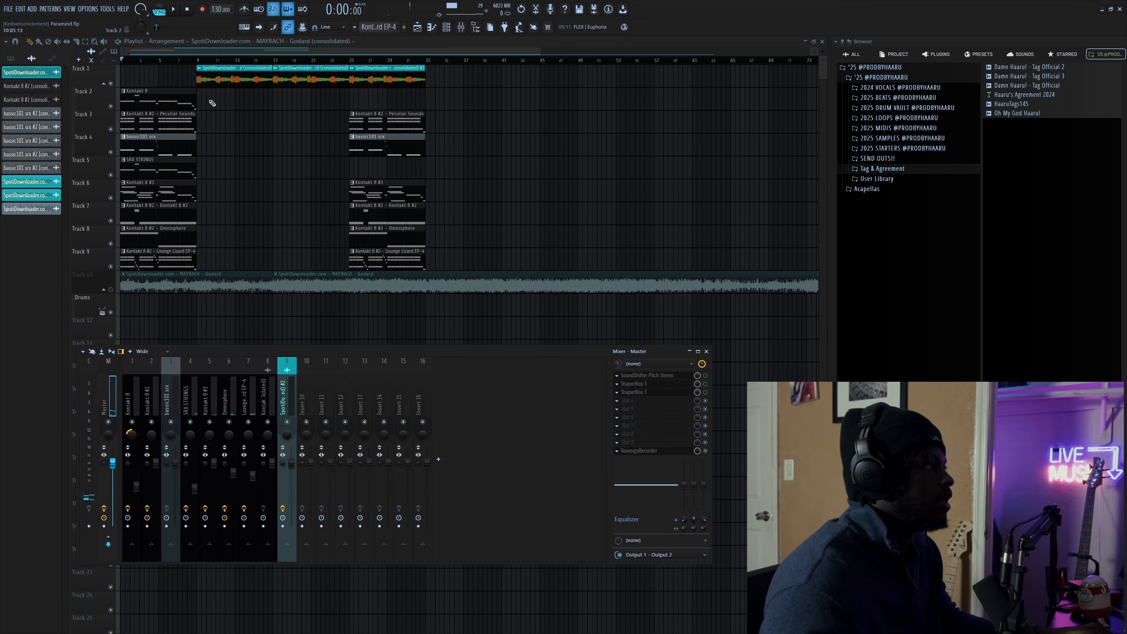
click(200, 59)
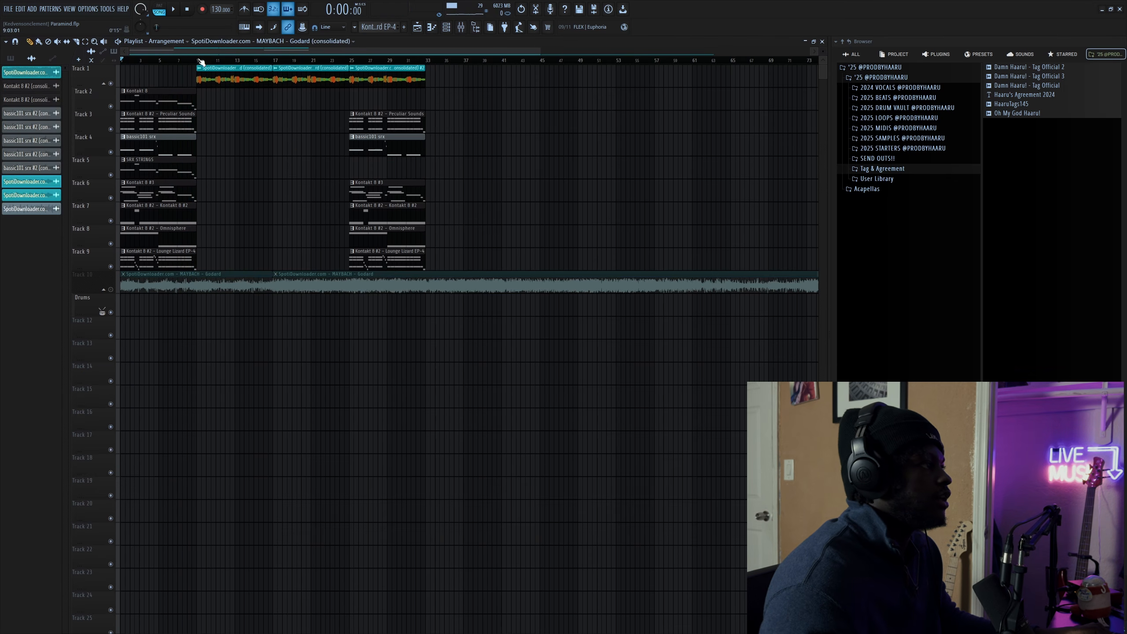
click(464, 28)
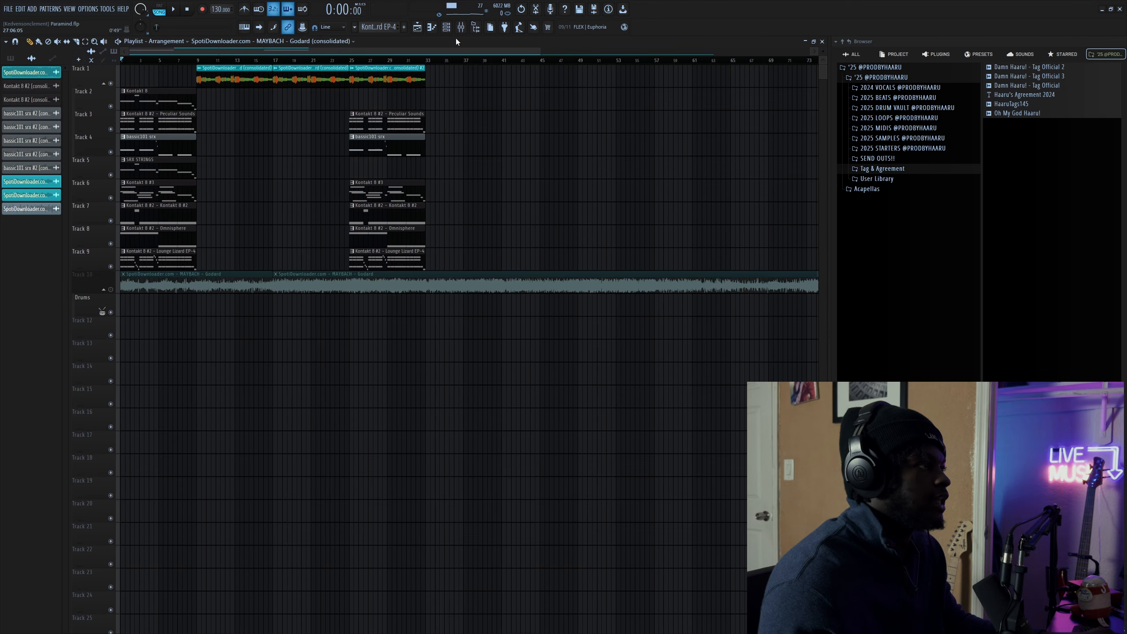
click(460, 27)
click(655, 390)
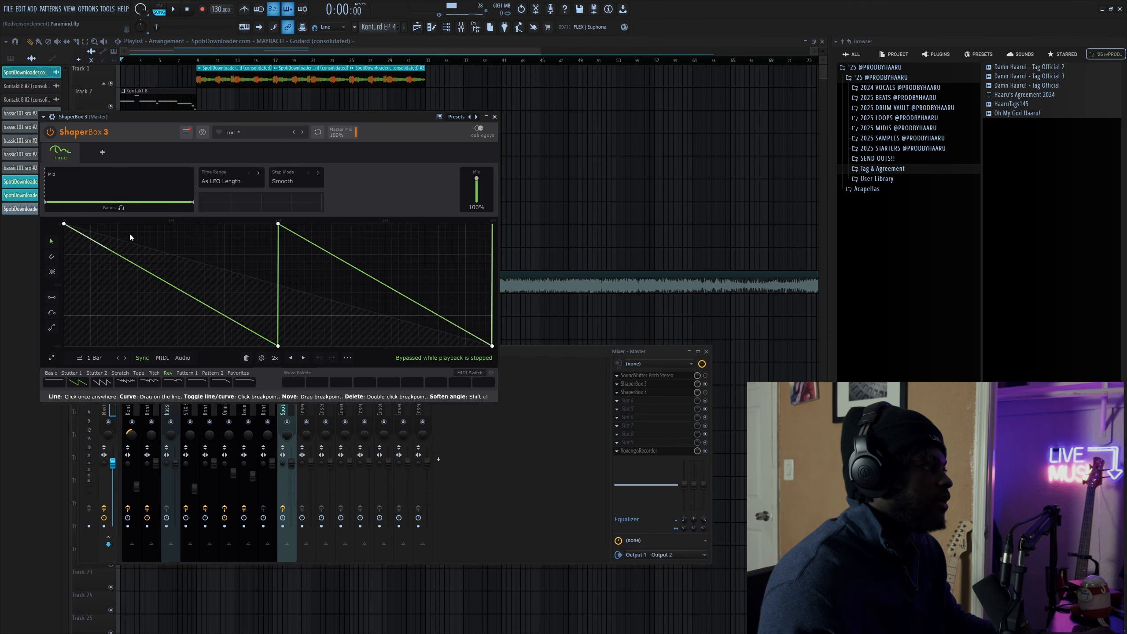
- Browse ShaperBox 3's Shapers & Tools list, close the plugin, and play the beat from the start
click(95, 157)
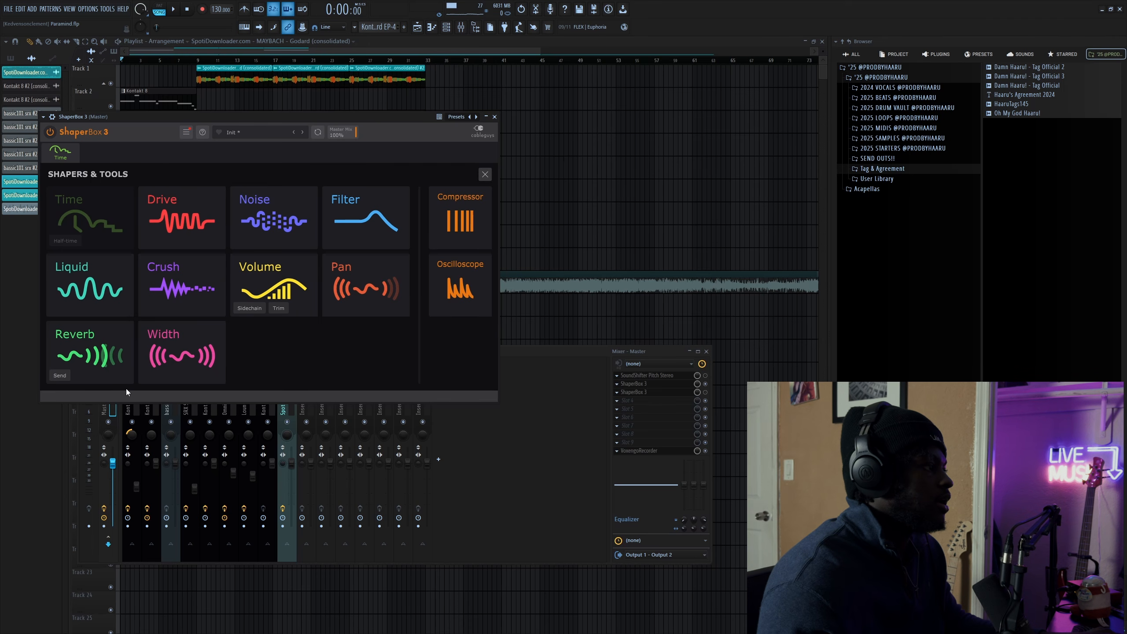
click(84, 209)
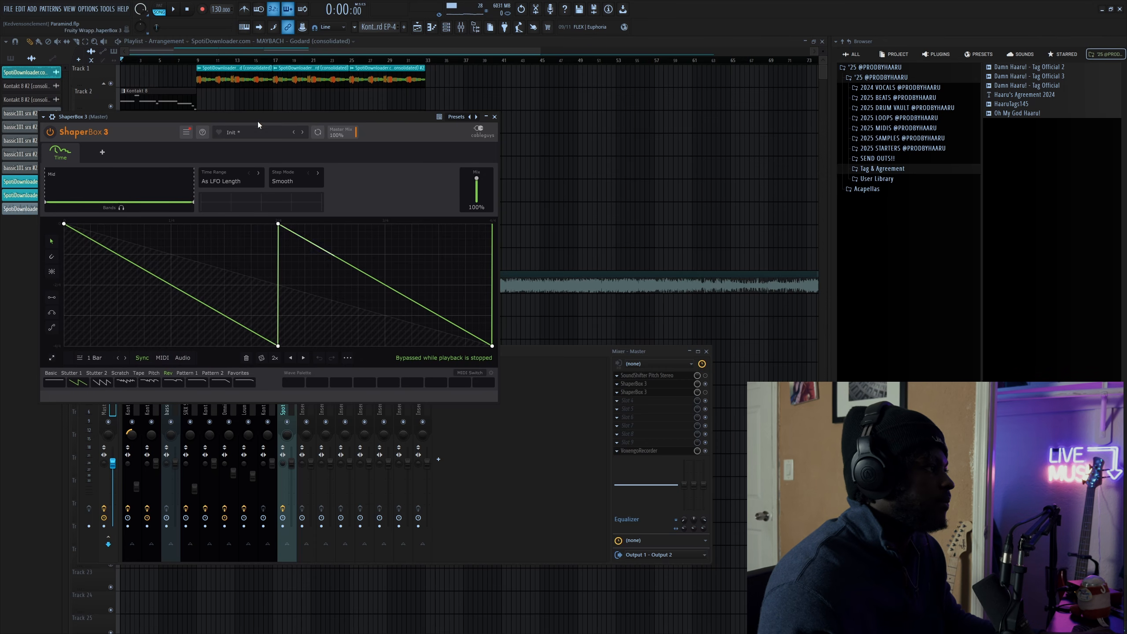
drag(259, 123, 561, 79)
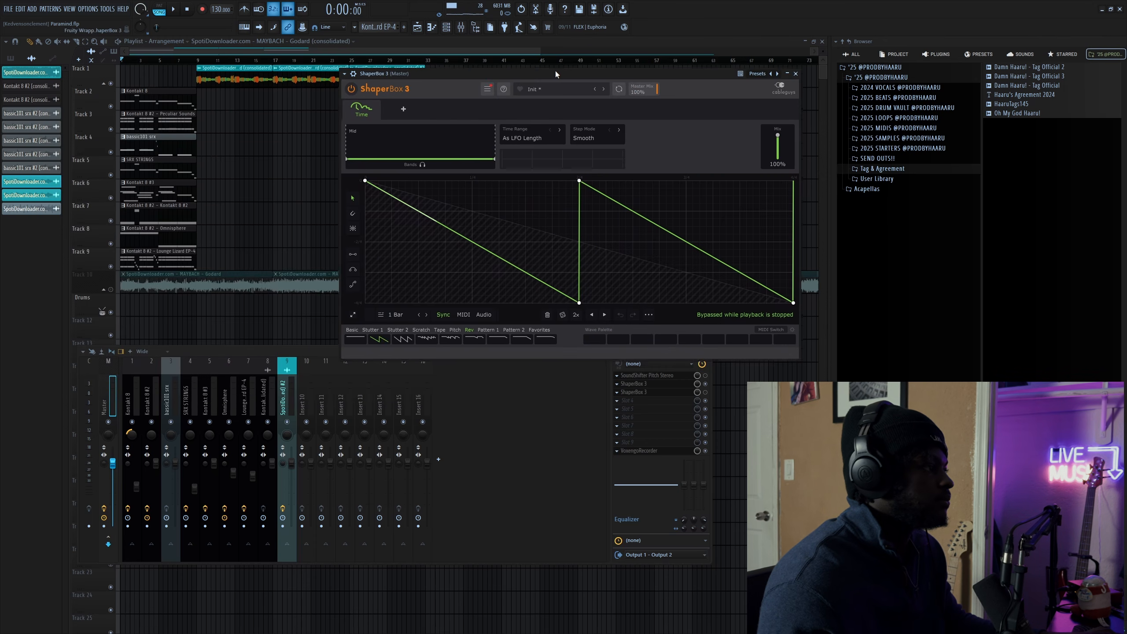
click(797, 72)
key(space)
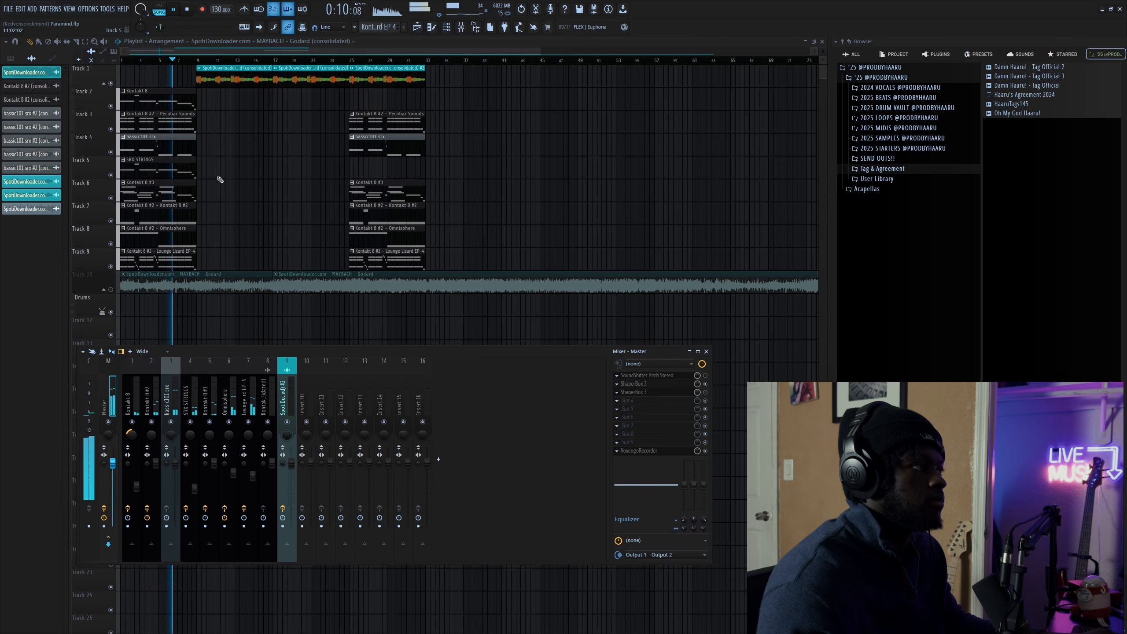
- Stop playback and open the master's second ShaperBox 3 slot with its stepped Time shape
key(space)
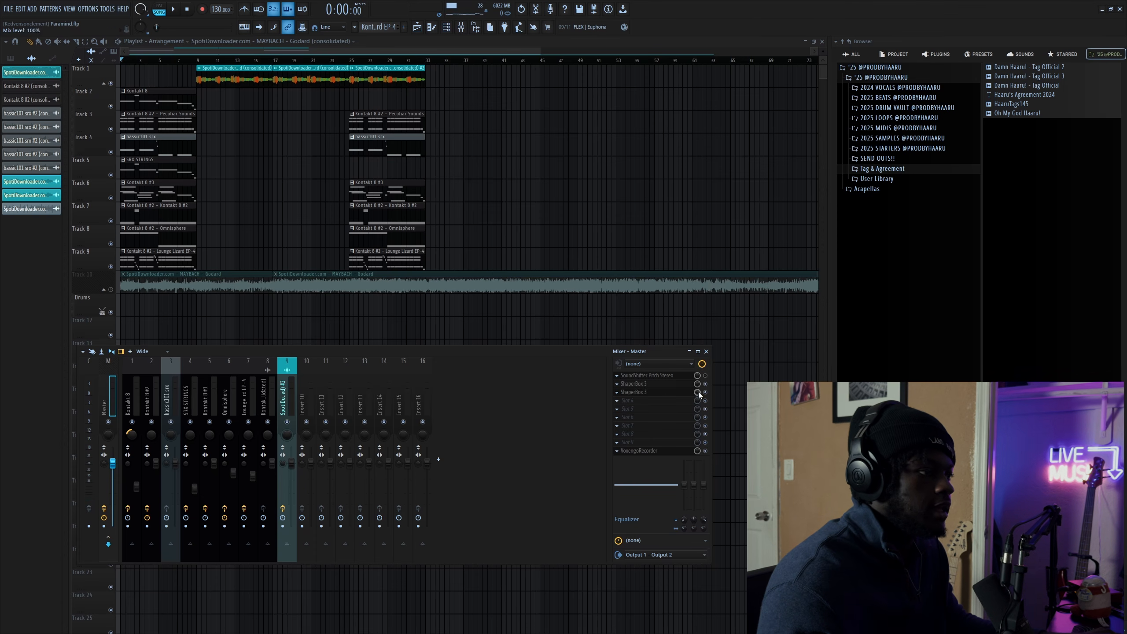
click(654, 393)
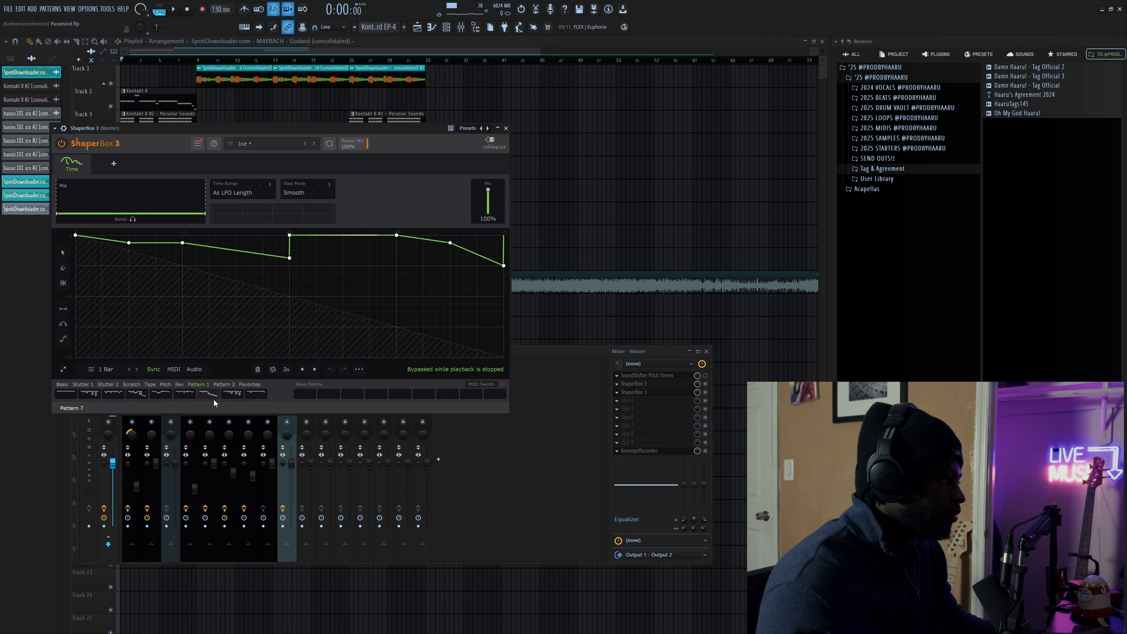
- Move ShaperBox 3 to the upper right and play the beat through it, then stop
drag(130, 126, 447, 81)
key(space)
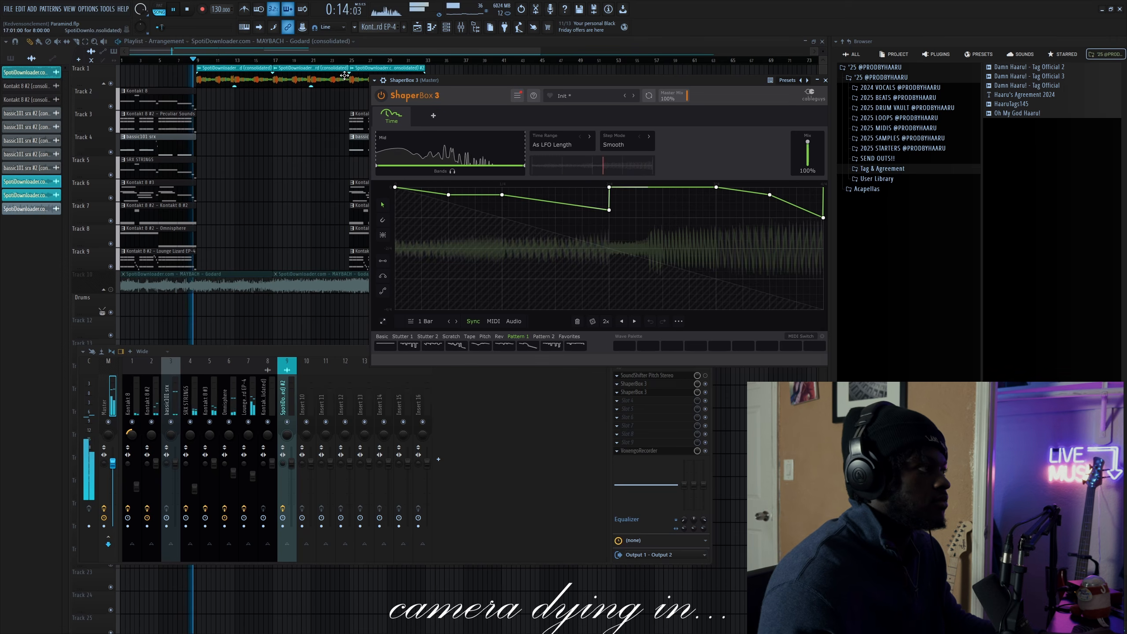
key(space)
- Close ShaperBox 3 and the mixer, then play the arrangement from bar 9 and stop
click(825, 81)
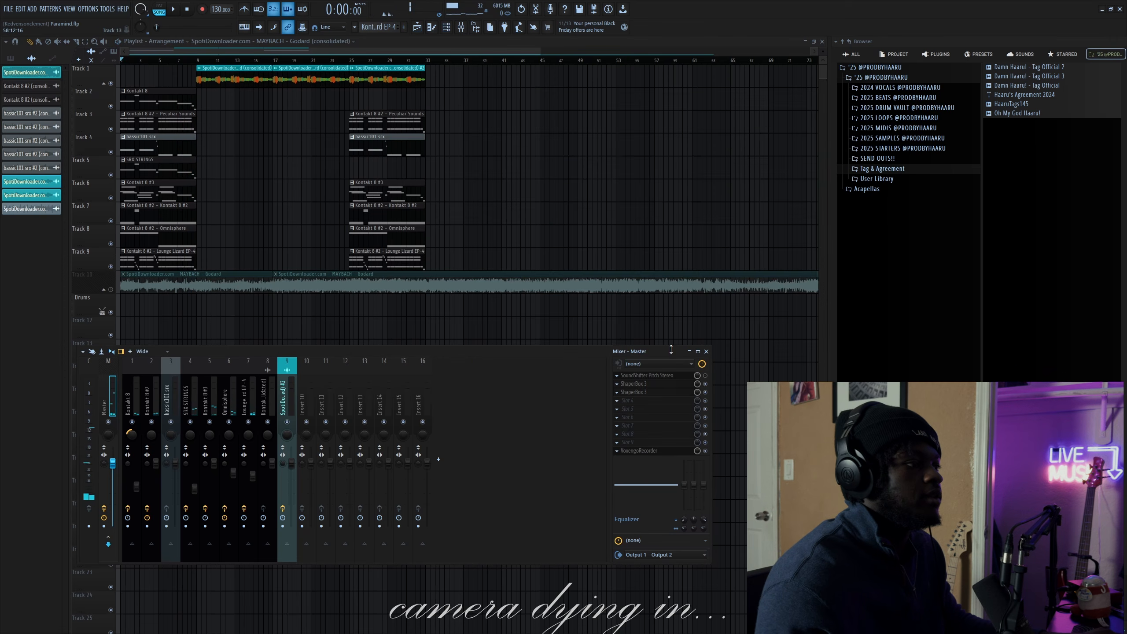
key(F9)
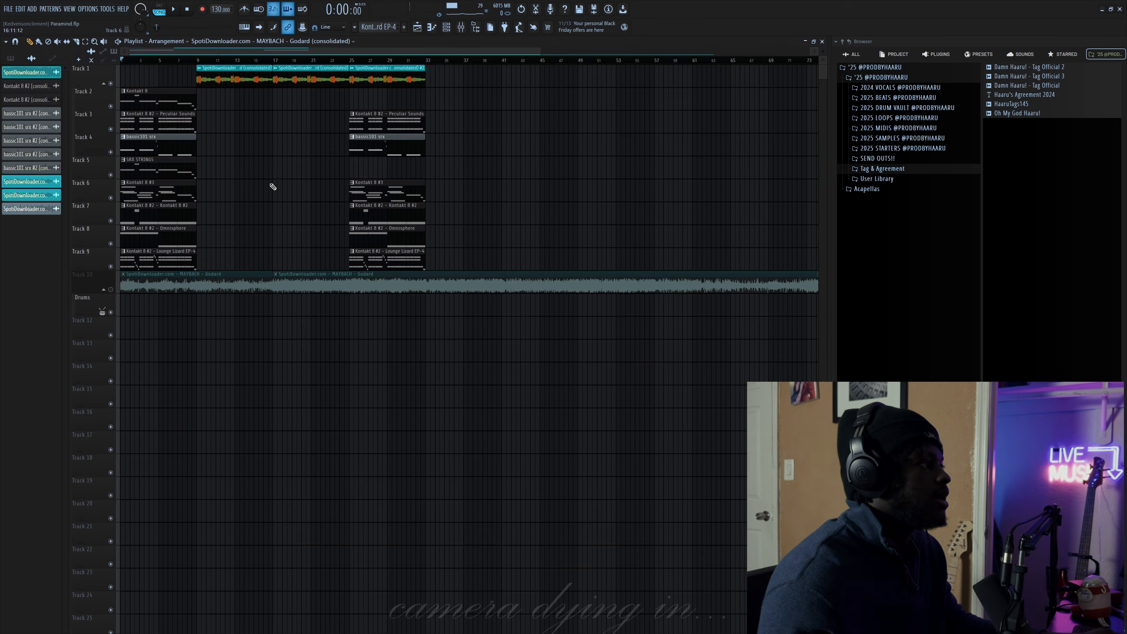
click(463, 27)
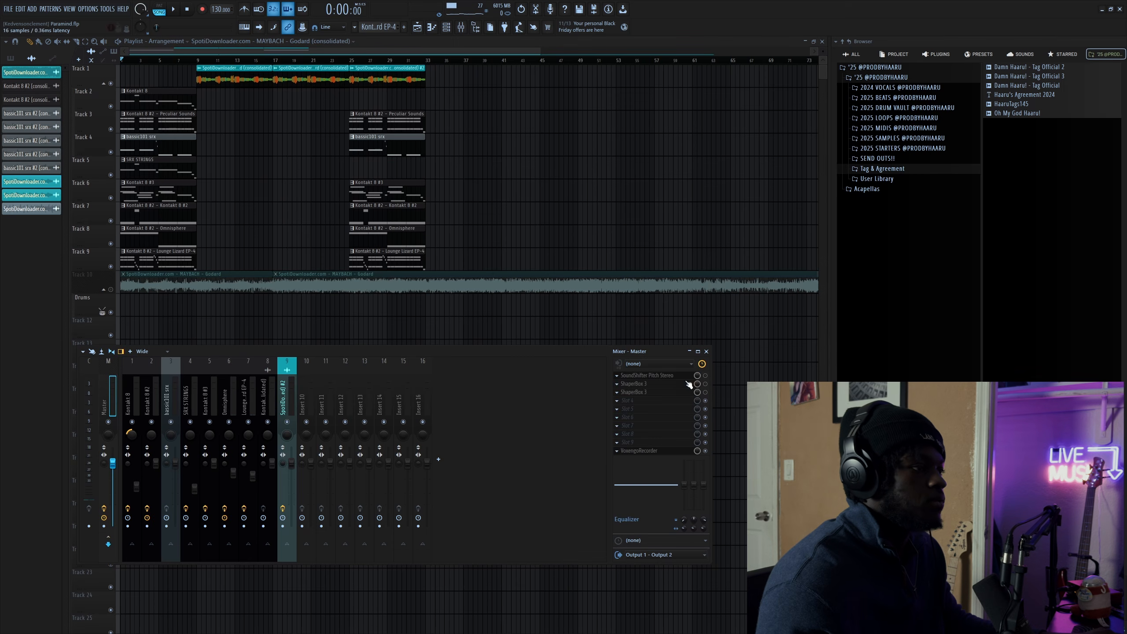
key(F9)
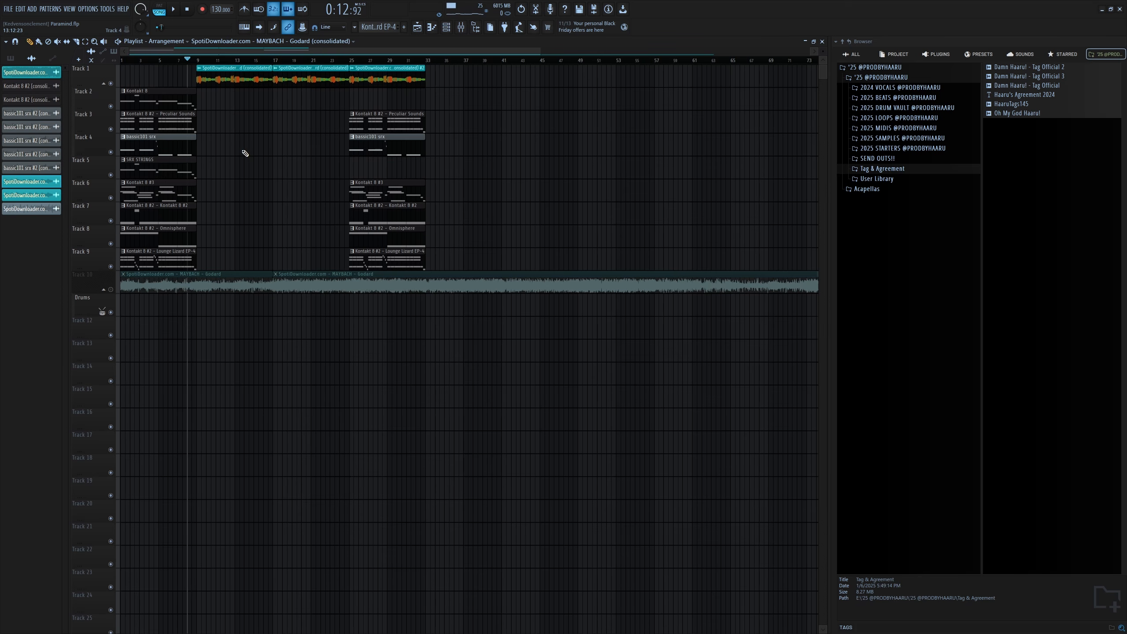
key(space)
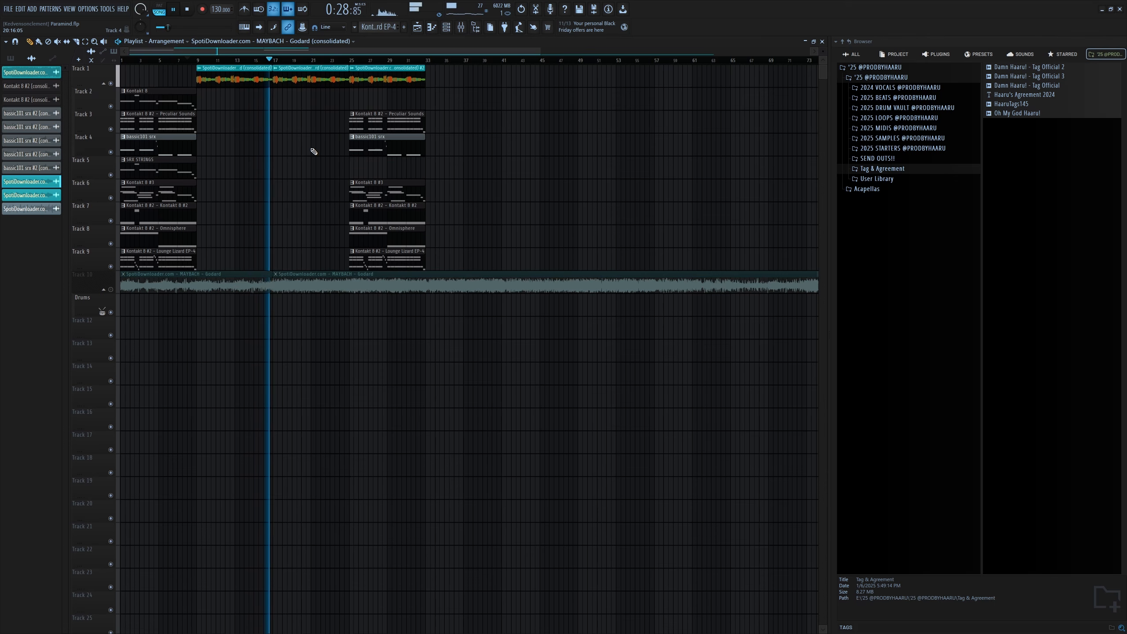
key(space)
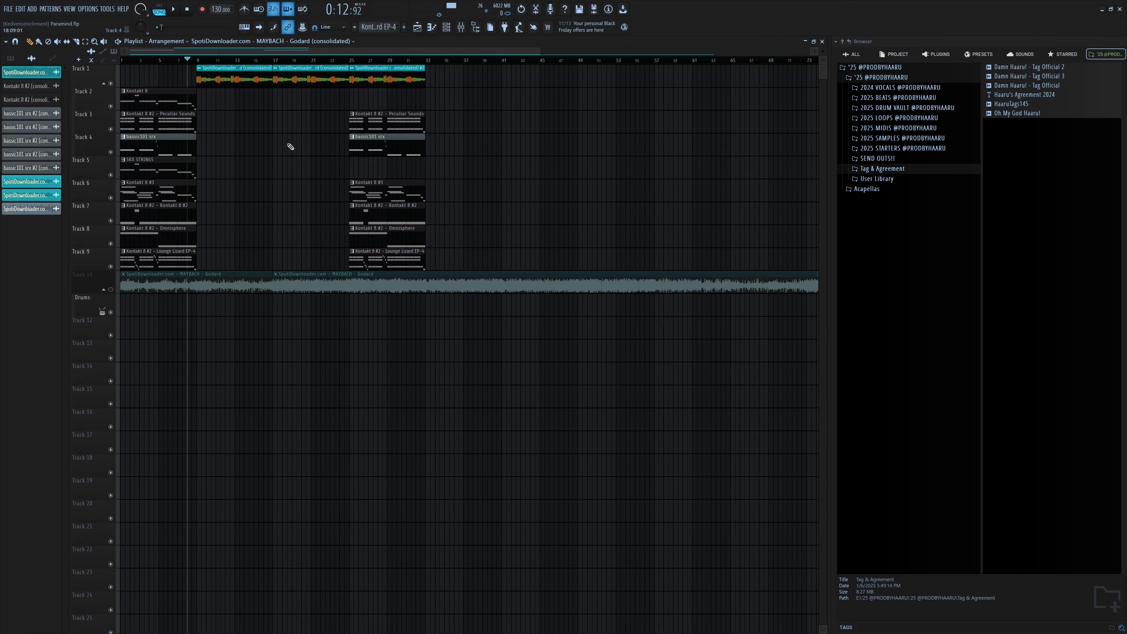
- Solo the original Godard sample on Track 10 and play it from bar 33
right_click(110, 290)
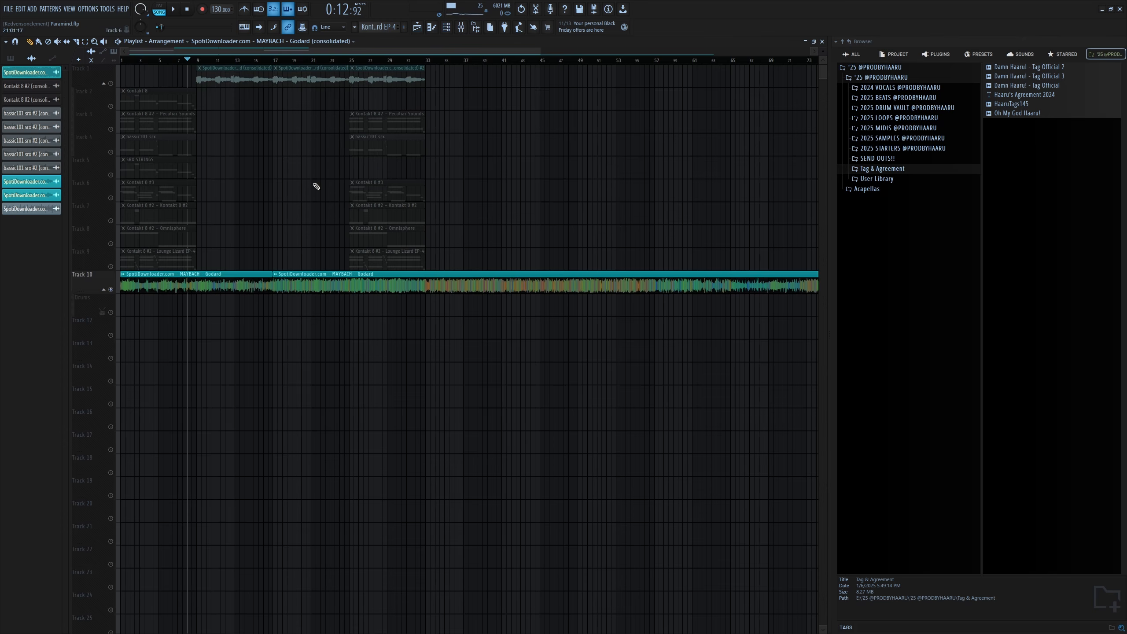
click(426, 63)
key(space)
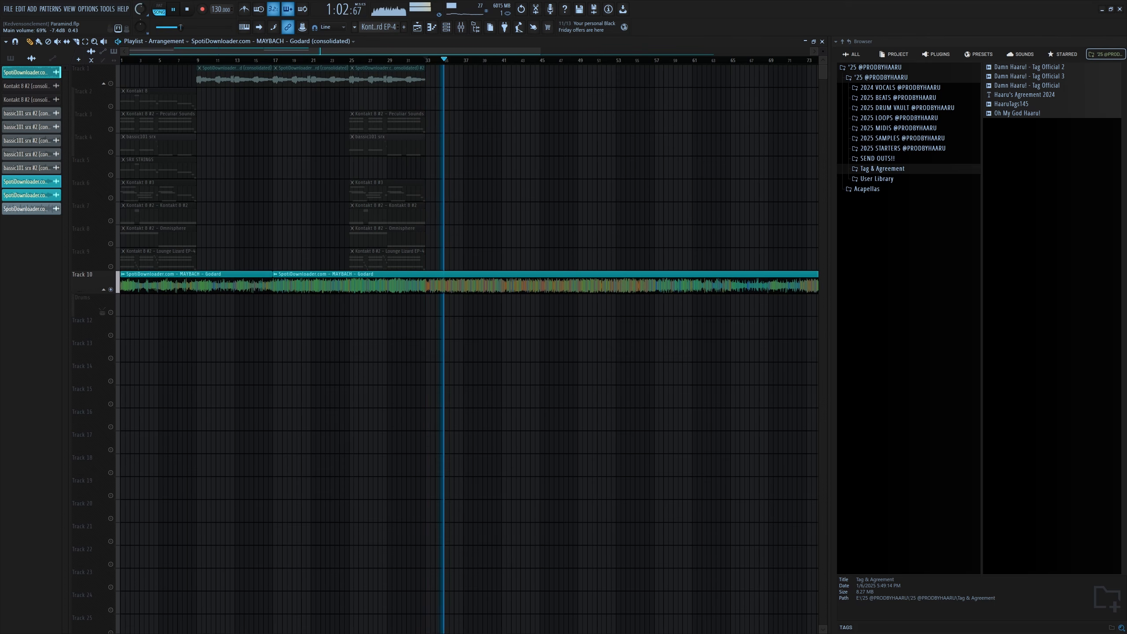
- Stop, then solo Track 1's chopped sample and play it
key(space)
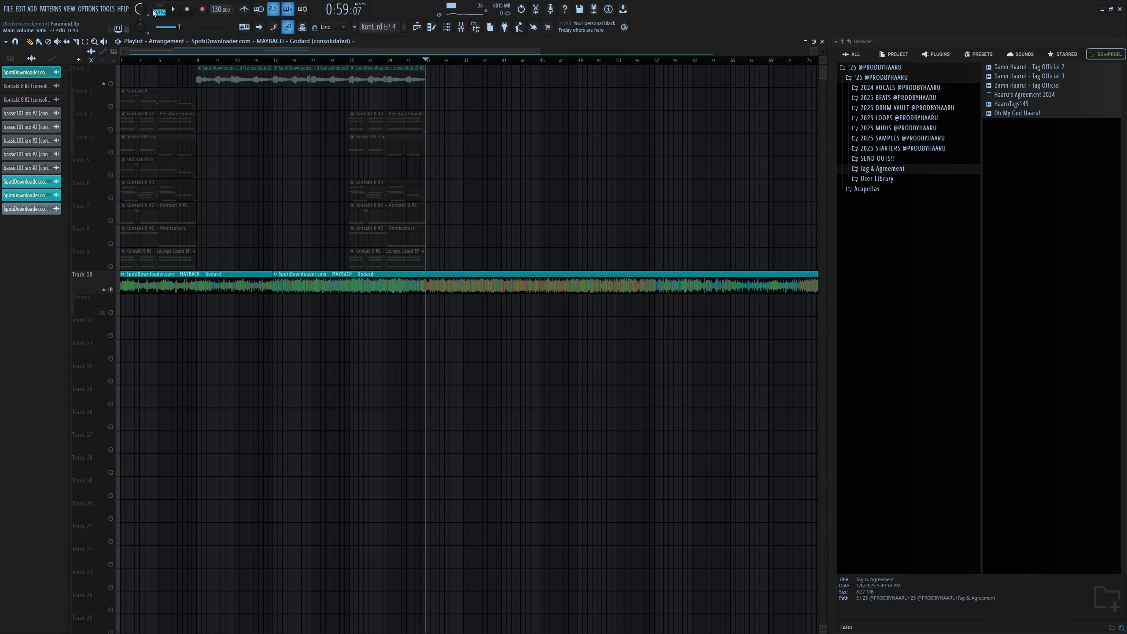
right_click(111, 84)
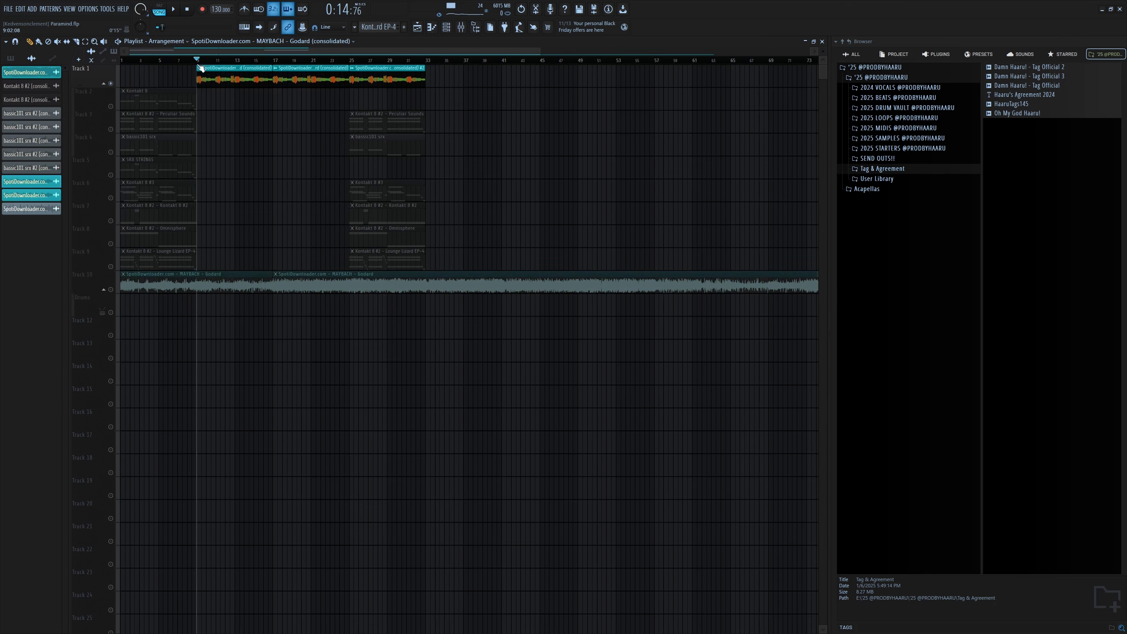
key(space)
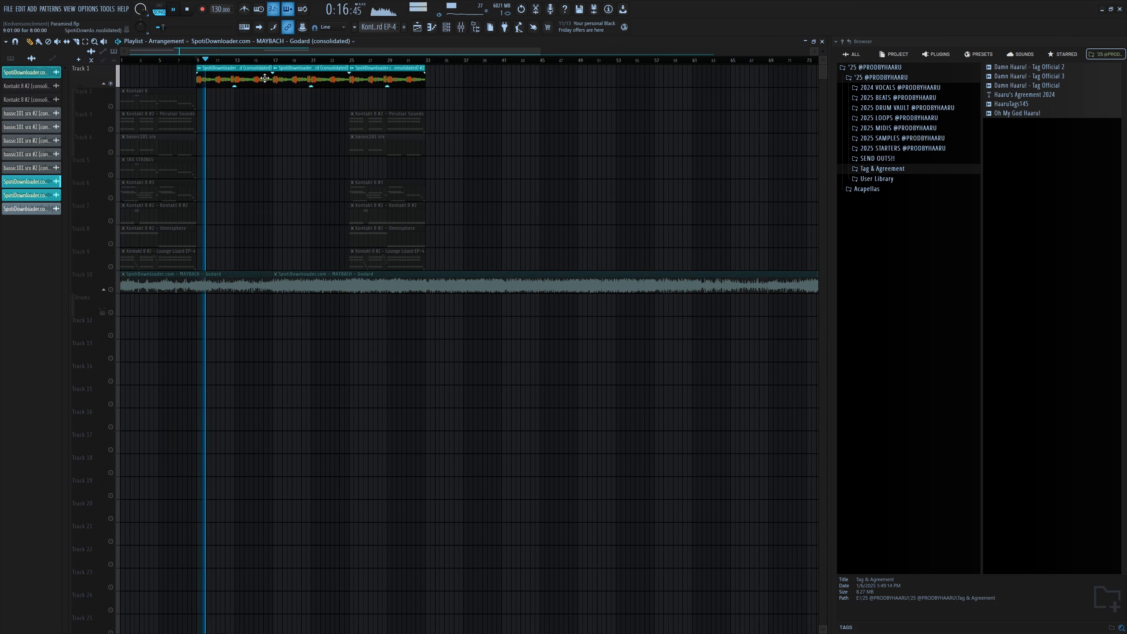